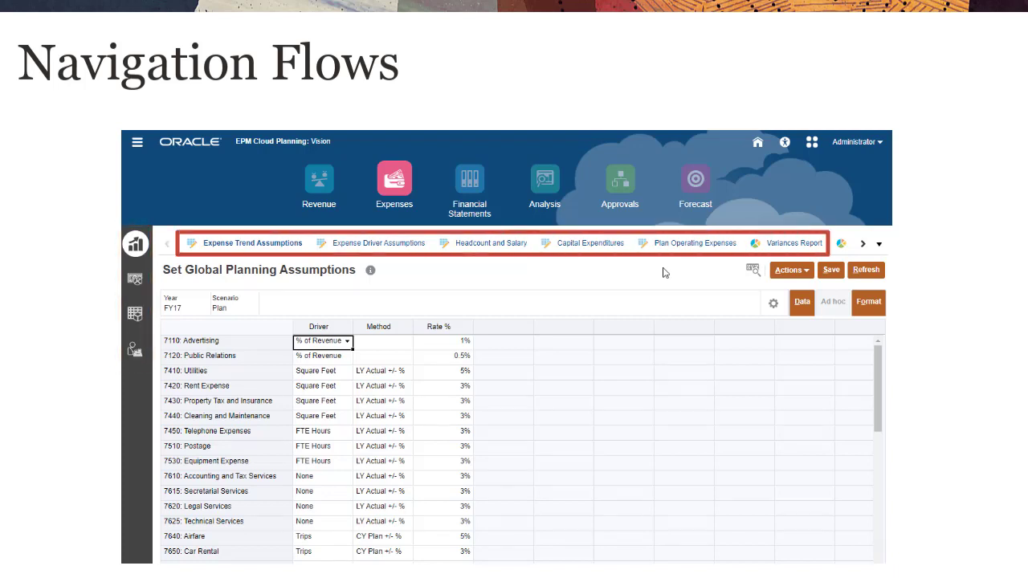
# Go to the Vision home page showing the Tasks, Data, Rules, Tools and Academy tiles.
pyautogui.click(682, 248)
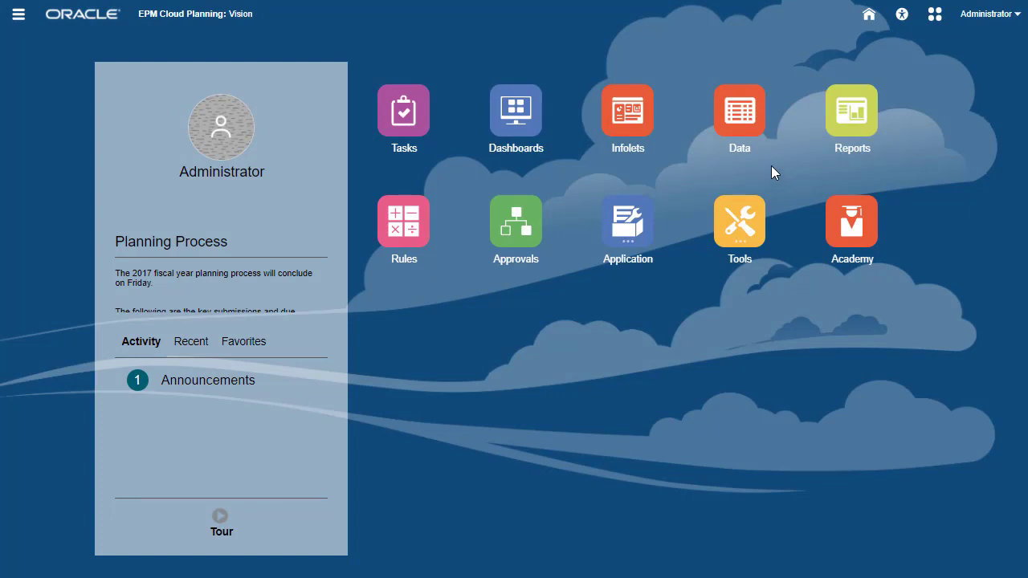
# Find the Product Revenue Analysis form with a 'revenue' search in Plan, view it, and close it.
pyautogui.click(751, 134)
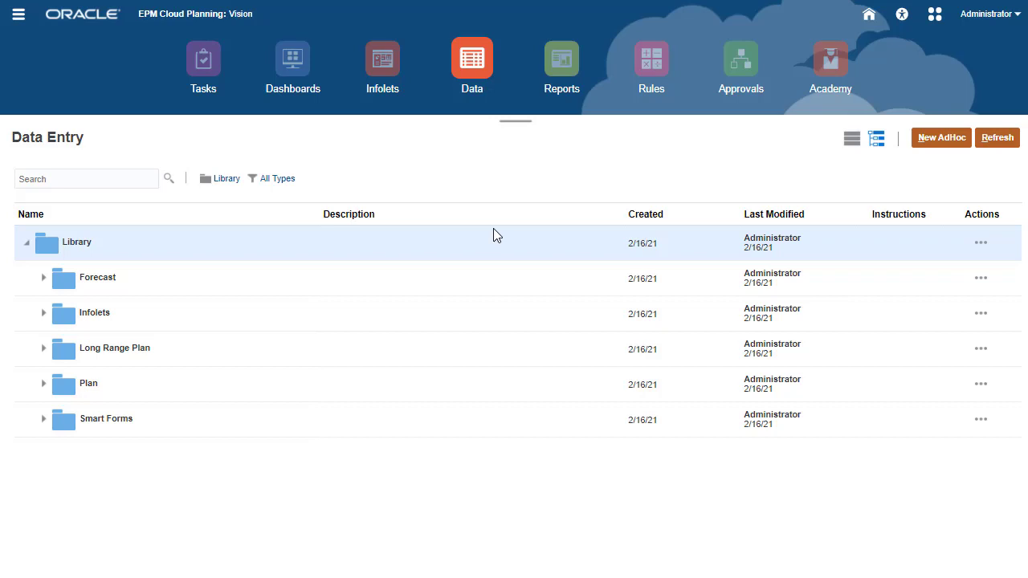
pyautogui.click(44, 385)
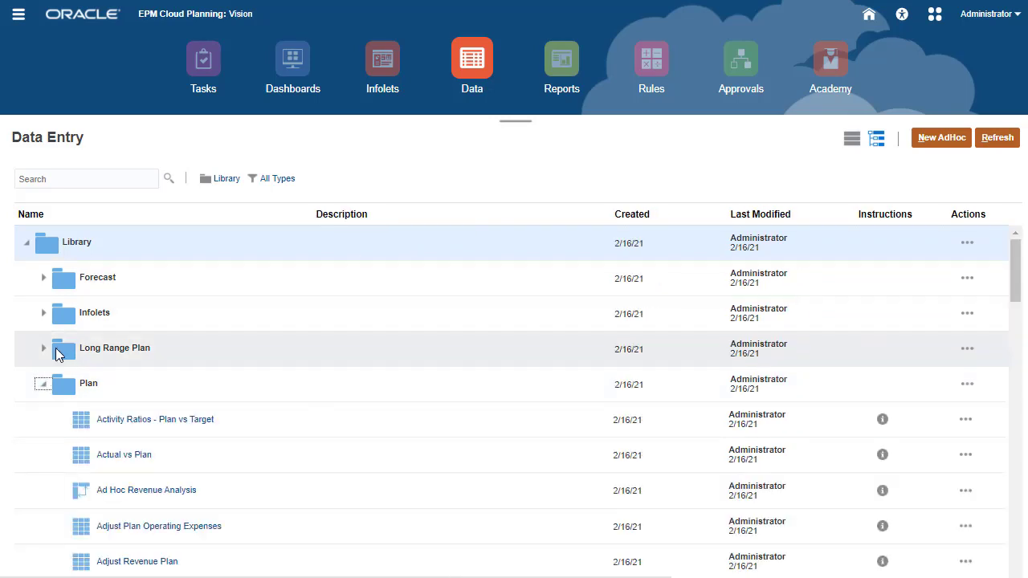
pyautogui.click(73, 179)
pyautogui.write('revenue')
pyautogui.click(169, 180)
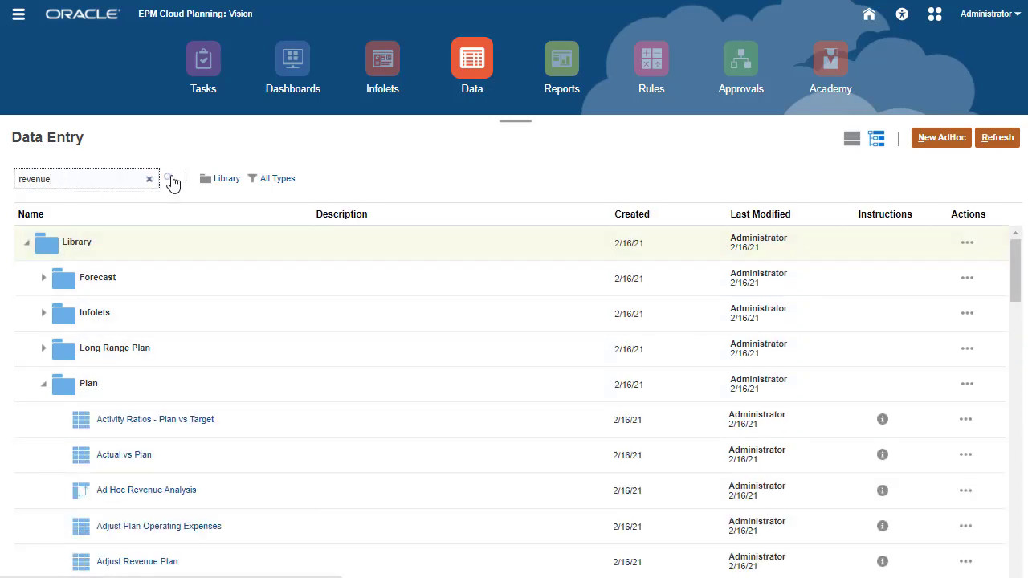
pyautogui.click(146, 492)
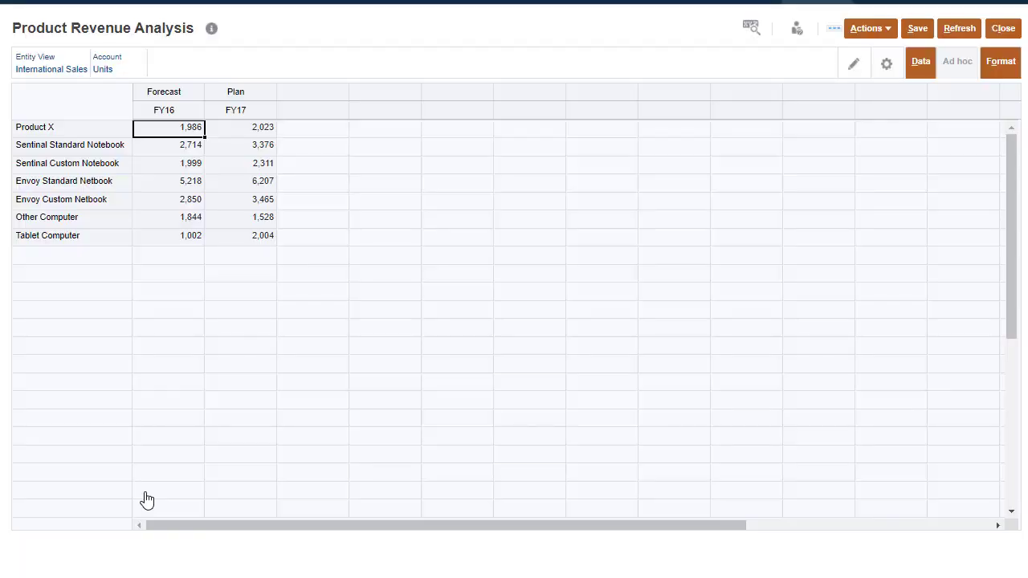
pyautogui.click(1004, 30)
# Search 'expense', then view and close the Expenses by Category form.
pyautogui.click(148, 179)
pyautogui.write('expe')
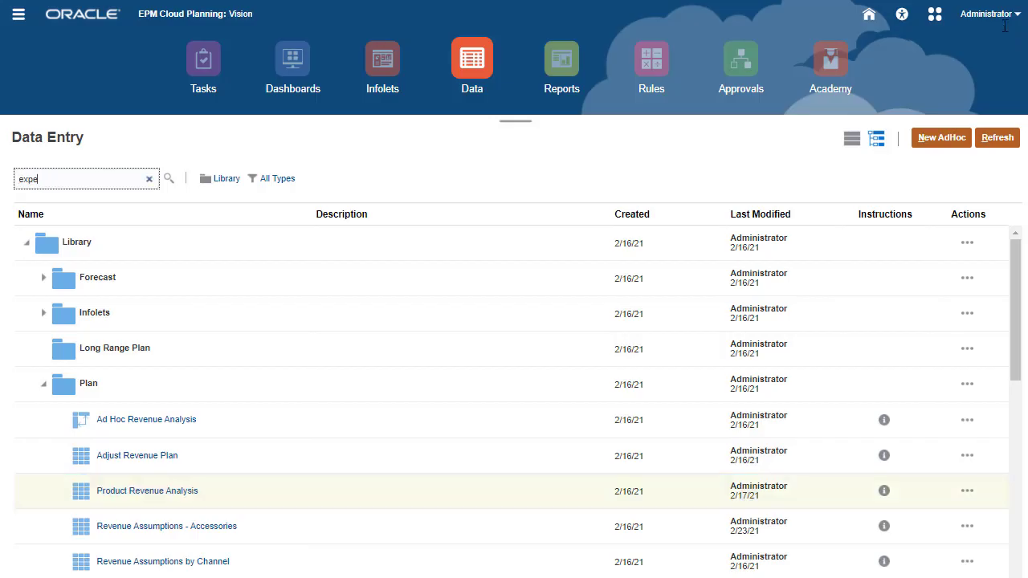
pyautogui.write('nse')
pyautogui.click(168, 179)
pyautogui.moveTo(1016, 351); pyautogui.dragTo(987, 424)
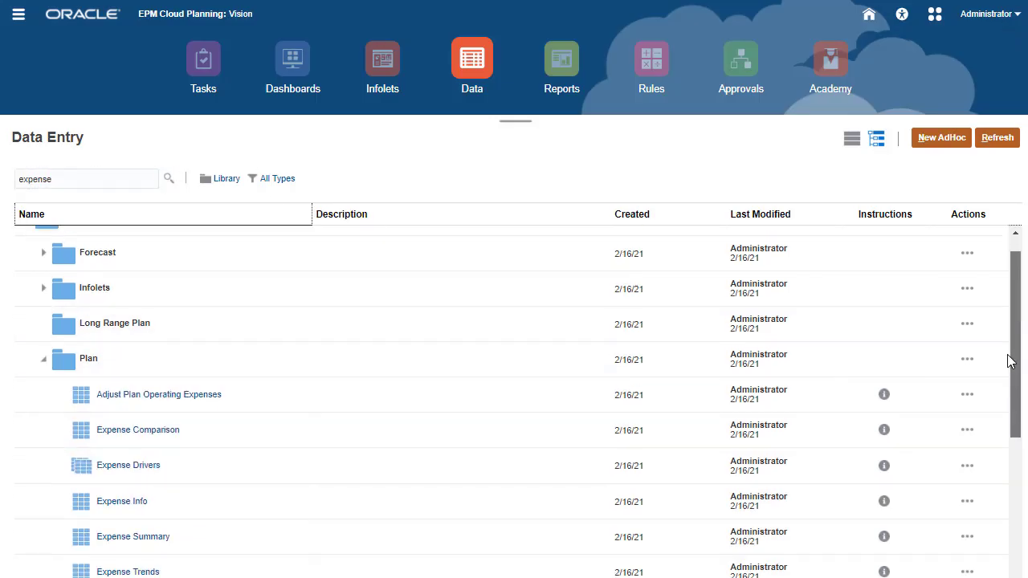
pyautogui.click(120, 487)
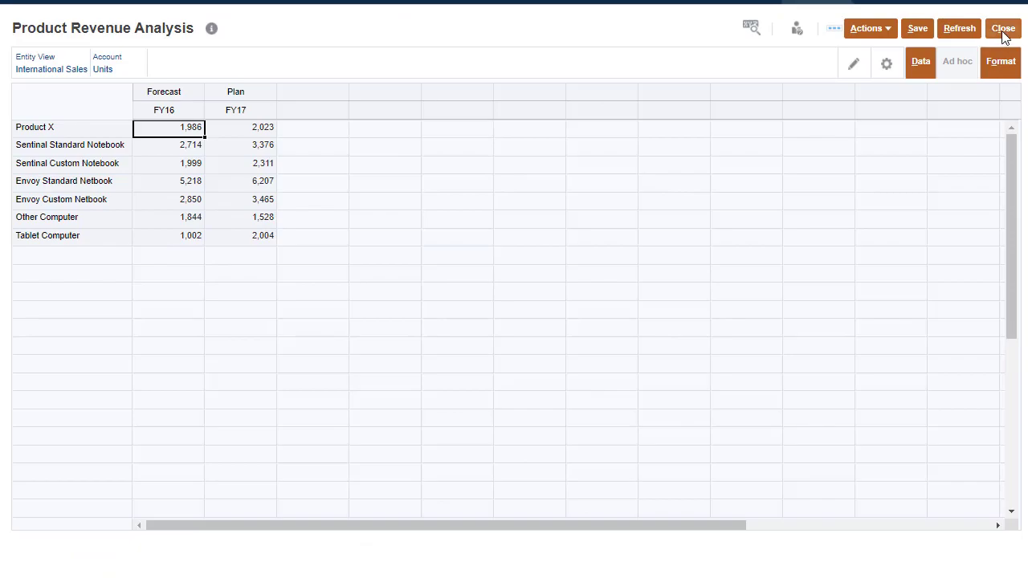
pyautogui.click(1004, 29)
# Open forms management and list the forms in the Library's Plan folder.
pyautogui.click(20, 15)
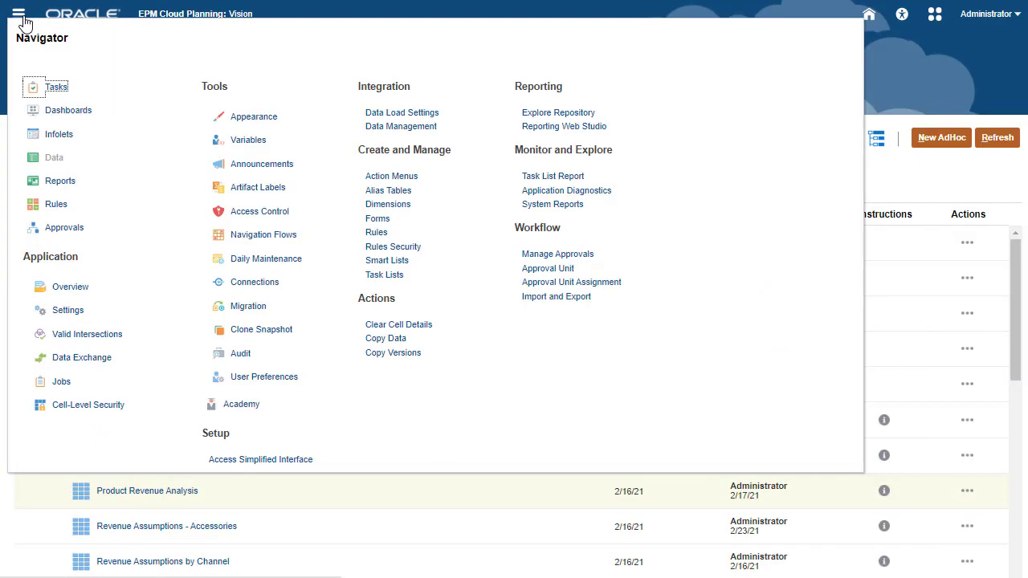
pyautogui.click(377, 219)
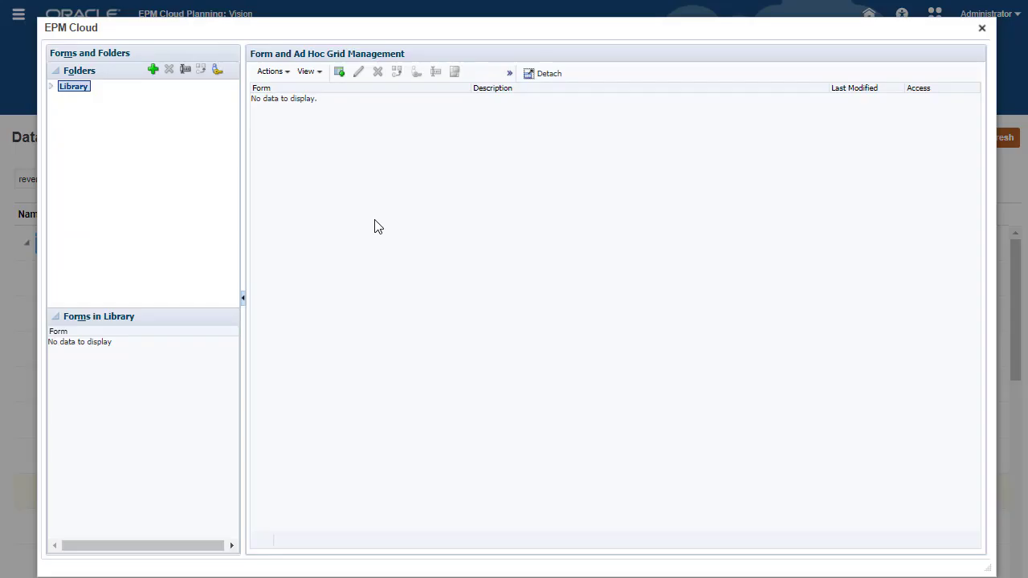
pyautogui.click(53, 88)
pyautogui.click(80, 128)
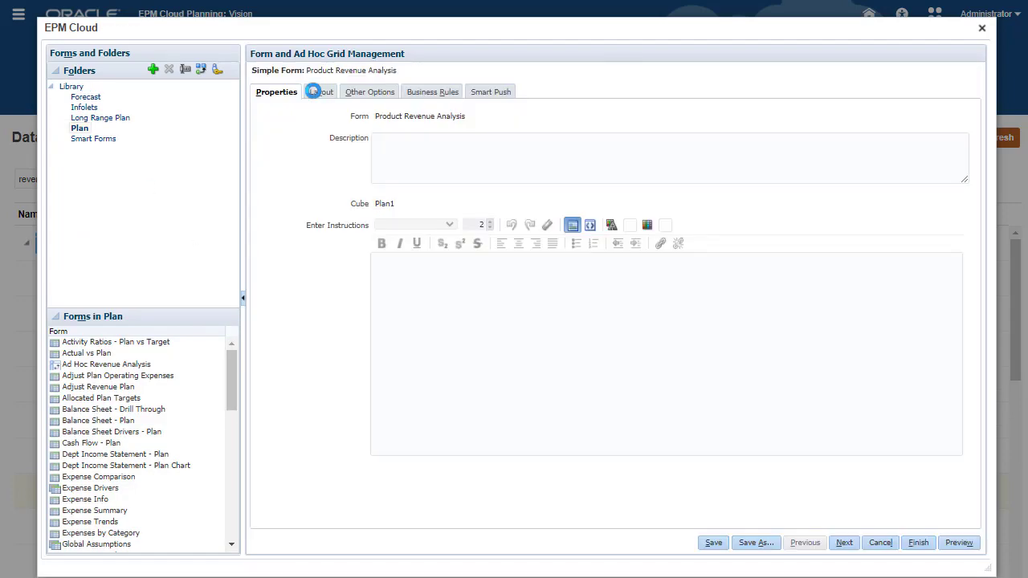
# Add Children of Computer Accessories to Product Revenue Analysis rows, finish, and return home.
pyautogui.click(313, 92)
pyautogui.click(486, 404)
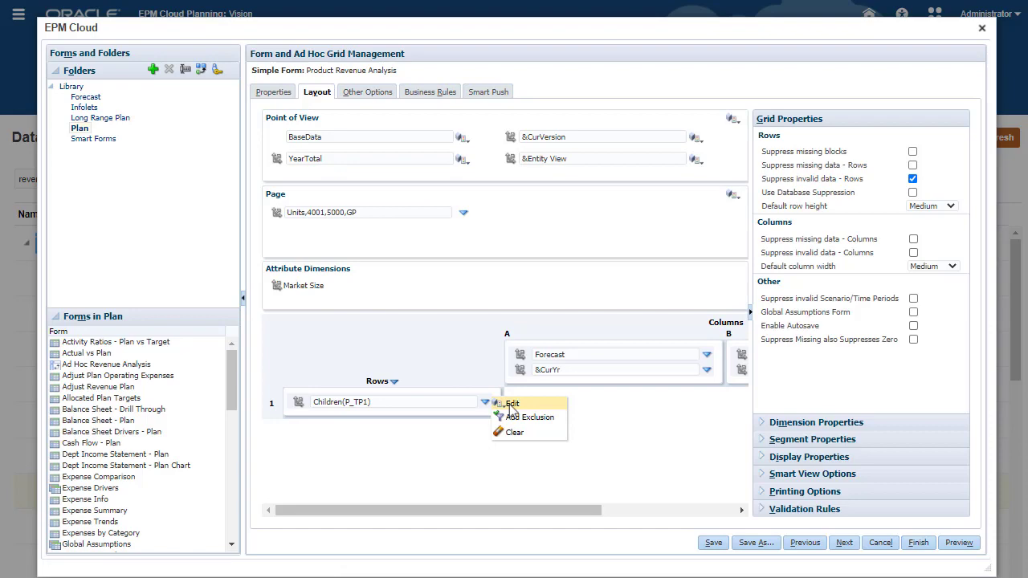
pyautogui.click(252, 233)
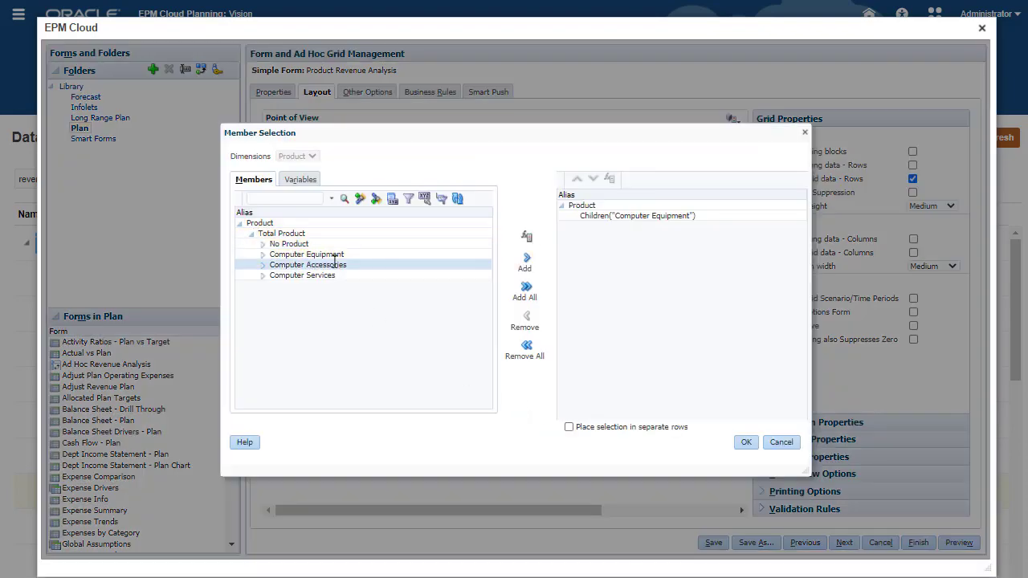
pyautogui.click(527, 238)
pyautogui.click(447, 320)
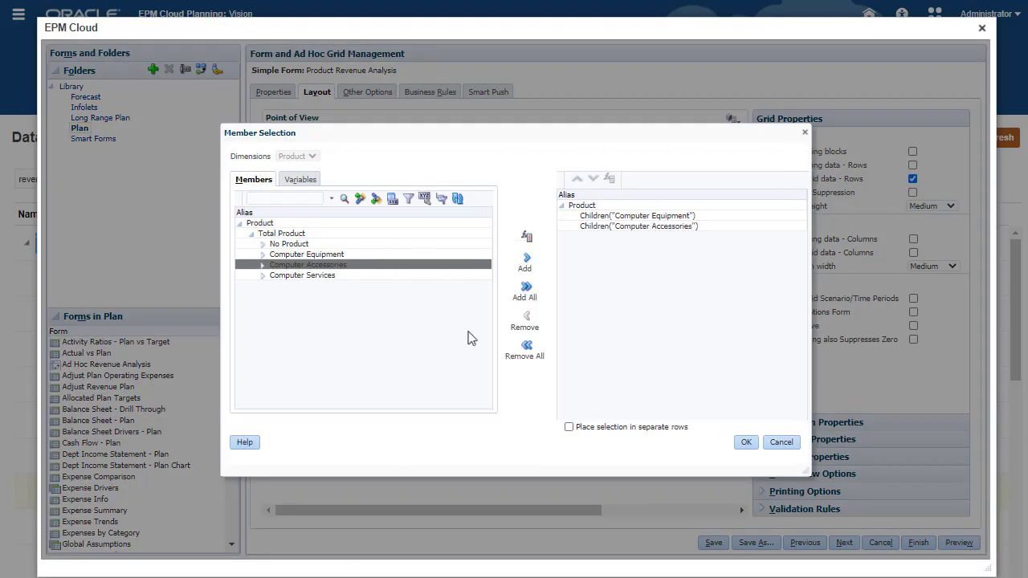
pyautogui.click(747, 443)
pyautogui.click(917, 544)
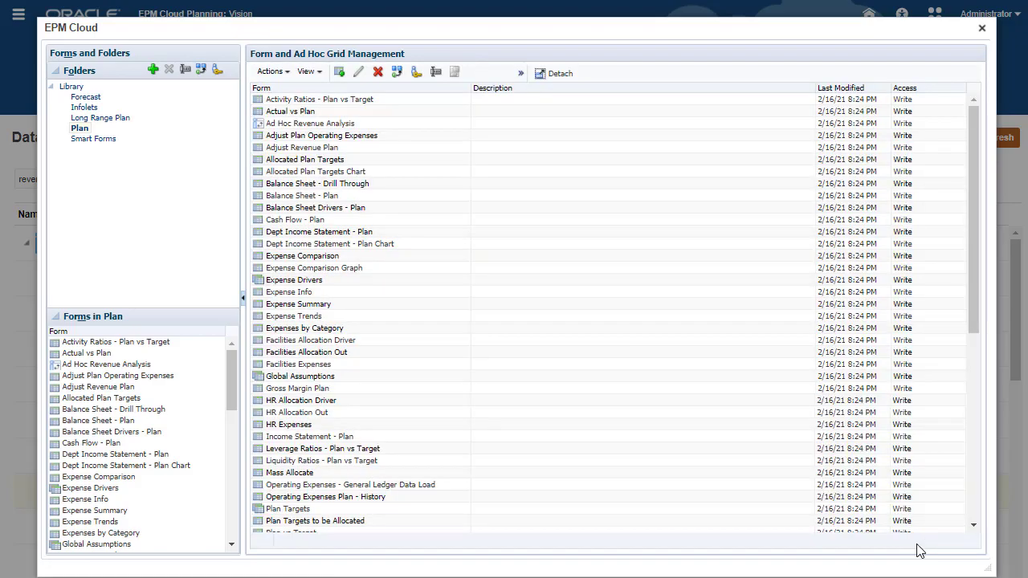
pyautogui.click(981, 28)
pyautogui.click(873, 21)
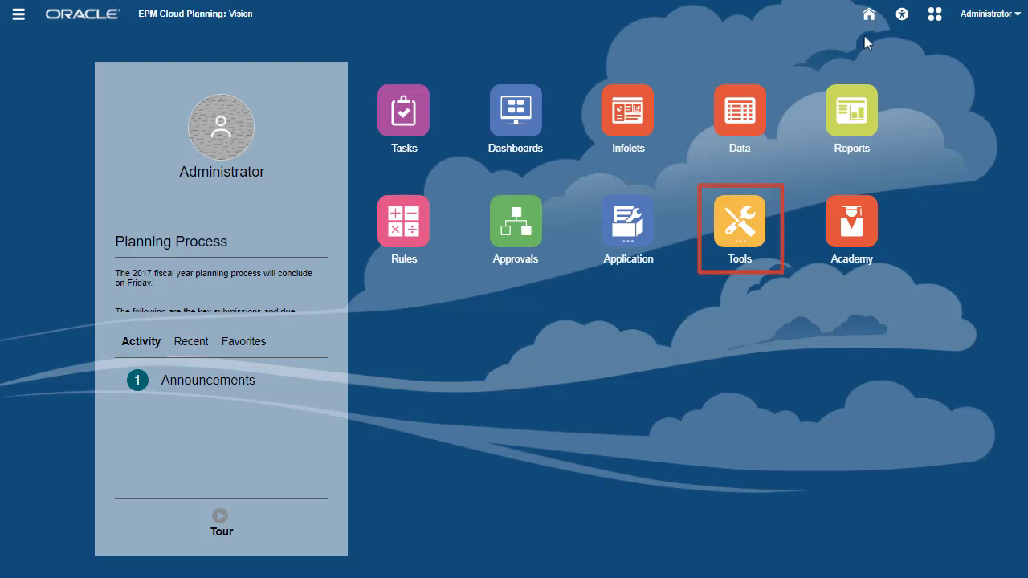
# Check Enable Redwood Experience under Tools > Appearance, save it, and return home.
pyautogui.click(740, 225)
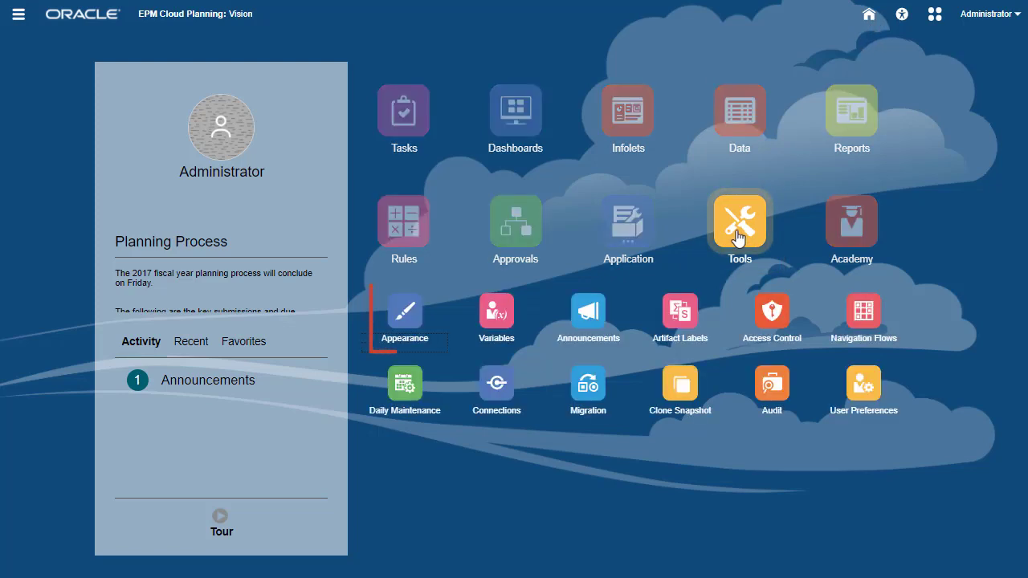
pyautogui.click(407, 328)
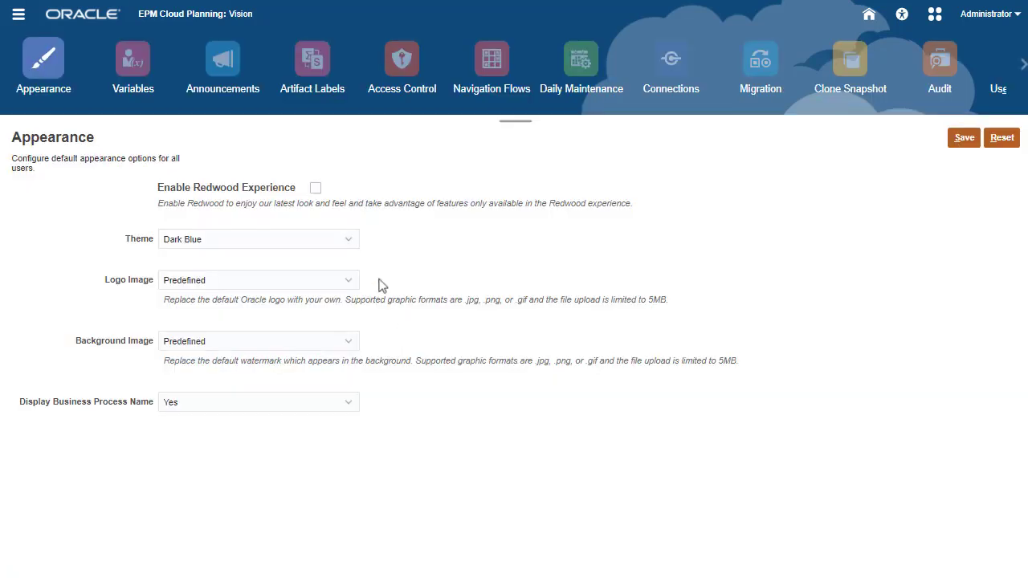
pyautogui.click(316, 188)
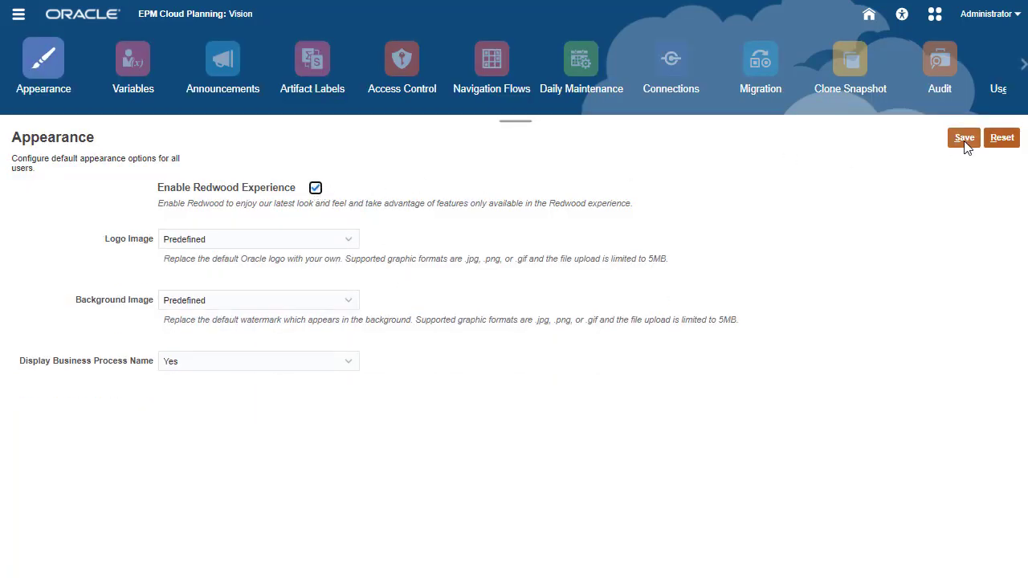
pyautogui.click(965, 139)
pyautogui.click(869, 16)
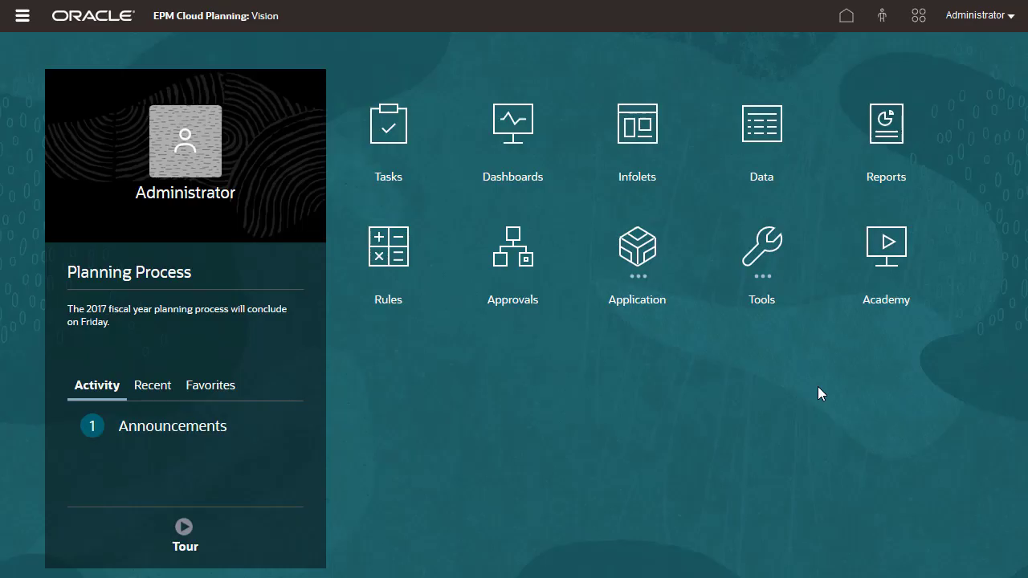
# Open Product Revenue Analysis in its own tab via a 'product revenue' search.
pyautogui.click(773, 157)
pyautogui.click(50, 431)
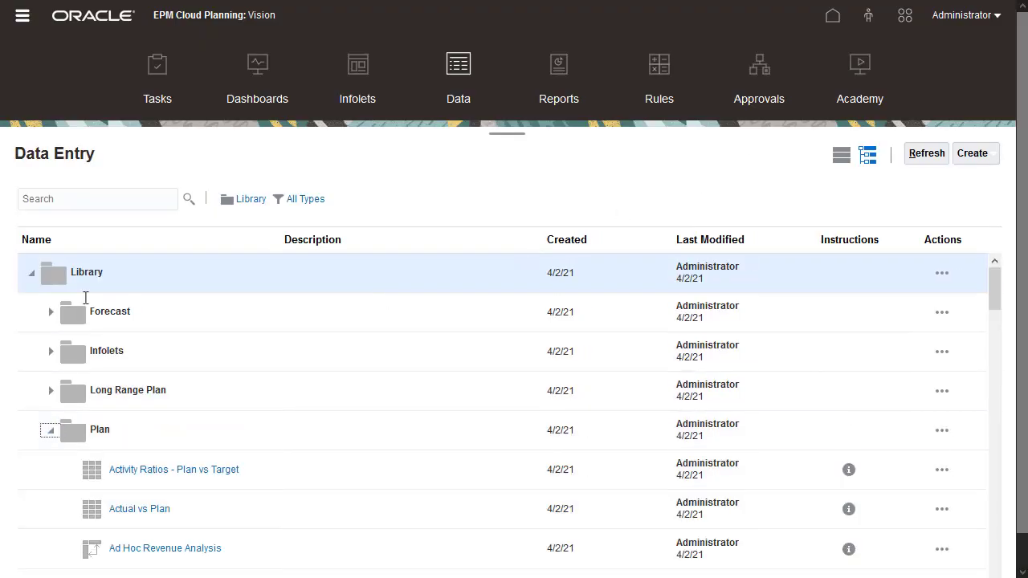
pyautogui.click(109, 201)
pyautogui.write('product revenue')
pyautogui.click(189, 198)
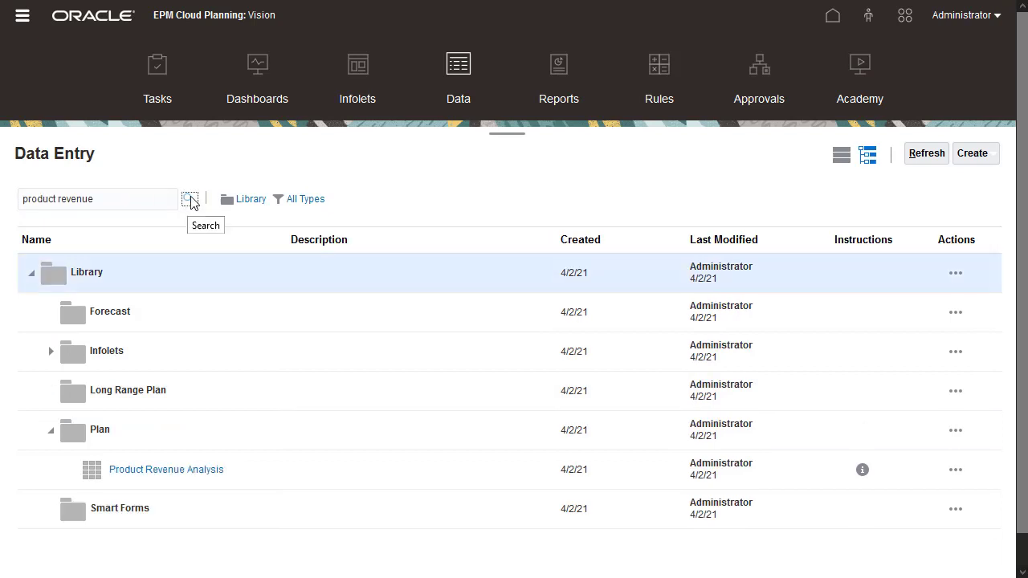
pyautogui.click(129, 464)
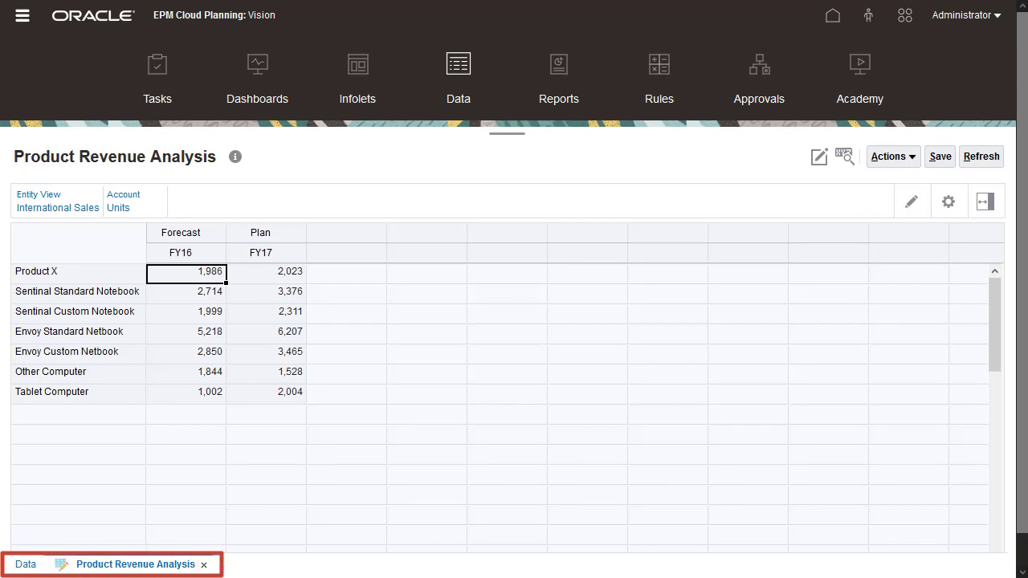
# Open Expenses by Category via an 'expense' search, then show the Product Revenue Analysis tab.
pyautogui.click(26, 564)
pyautogui.click(58, 431)
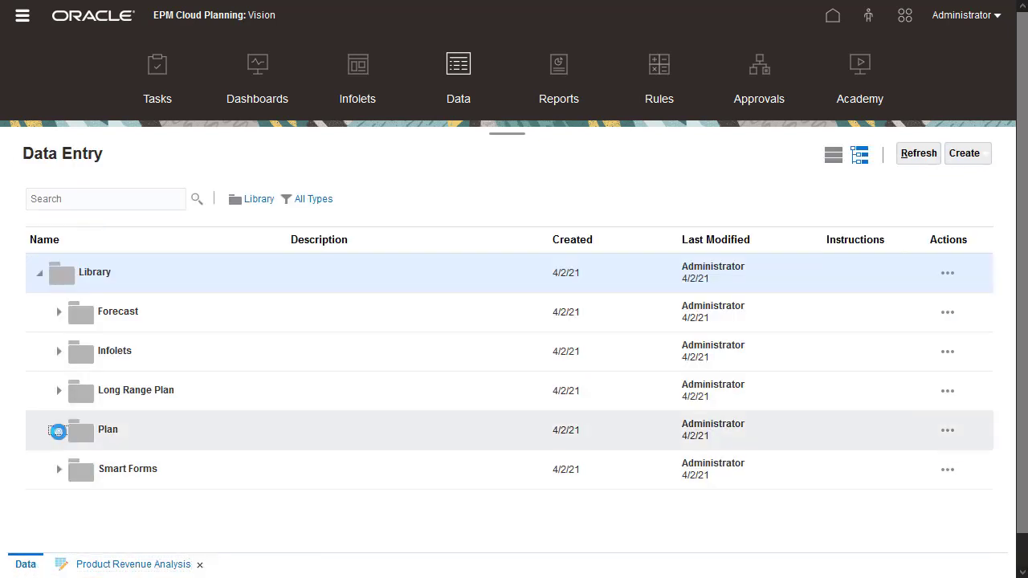
pyautogui.click(104, 198)
pyautogui.write('expense')
pyautogui.scroll(-3, 911, 462)
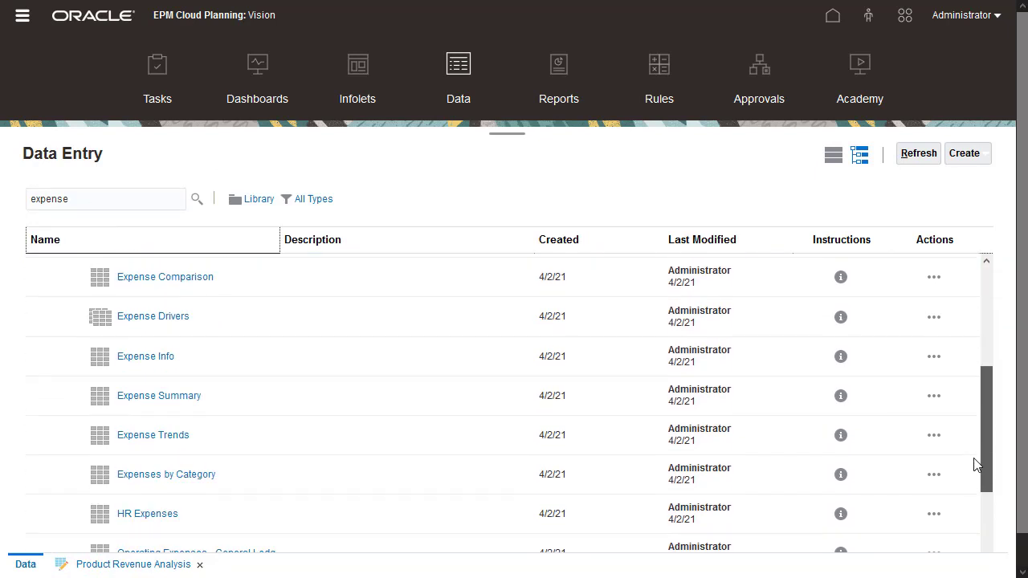
pyautogui.click(166, 480)
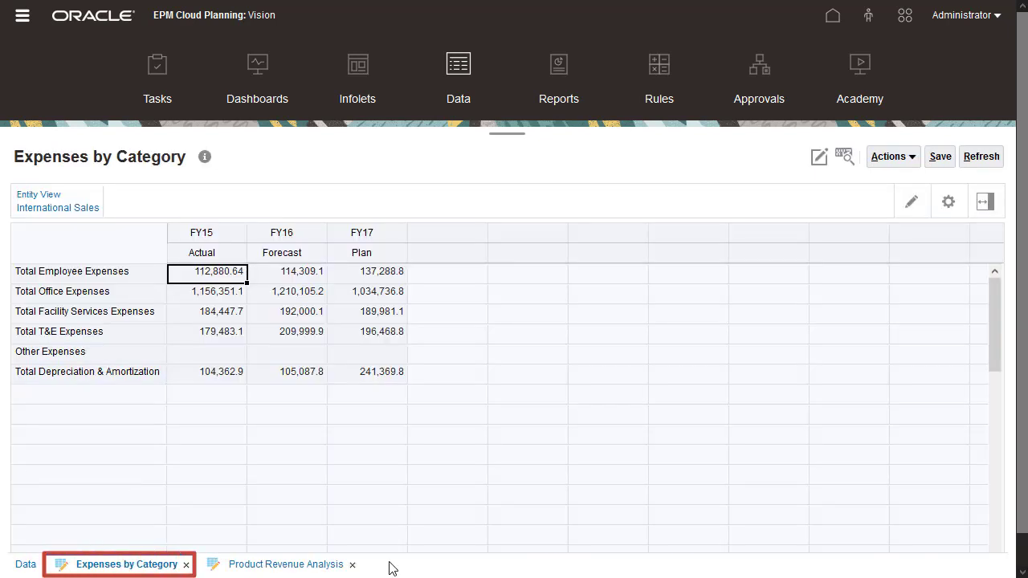
pyautogui.click(300, 567)
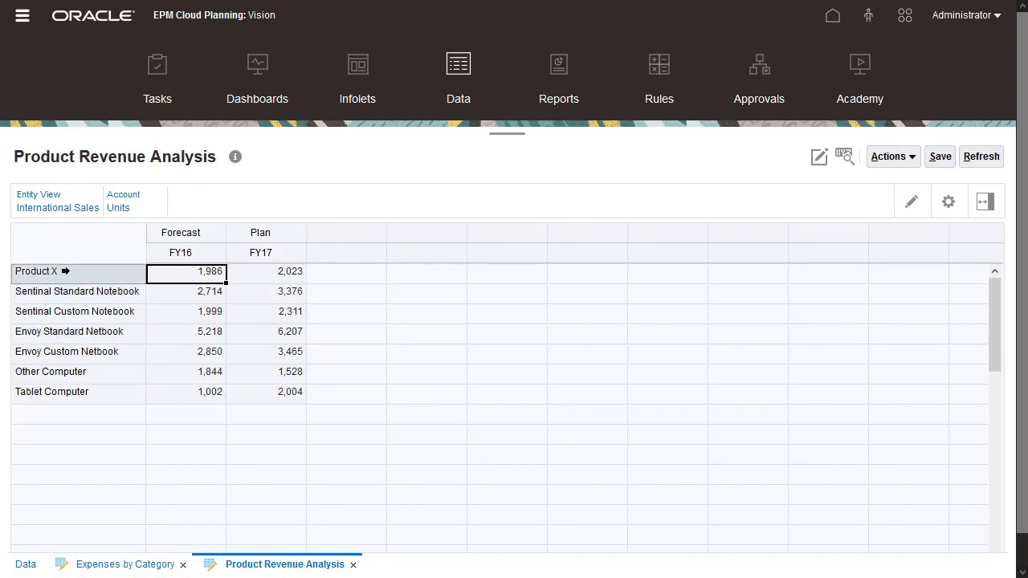
# View Product X's revenue dashboard, then move to the Revenue by Distribution Channel form.
pyautogui.rightClick(66, 271)
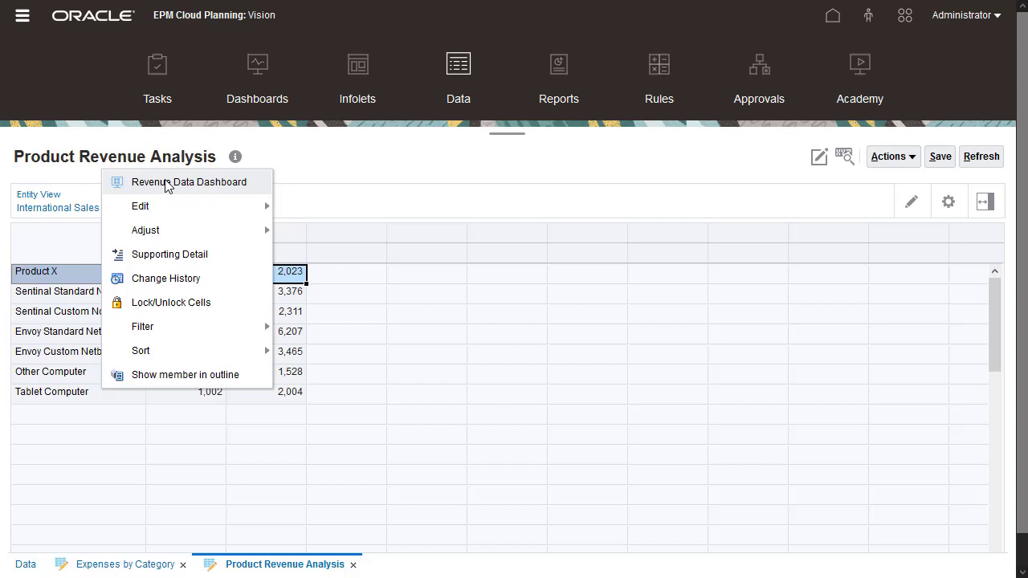
pyautogui.click(168, 184)
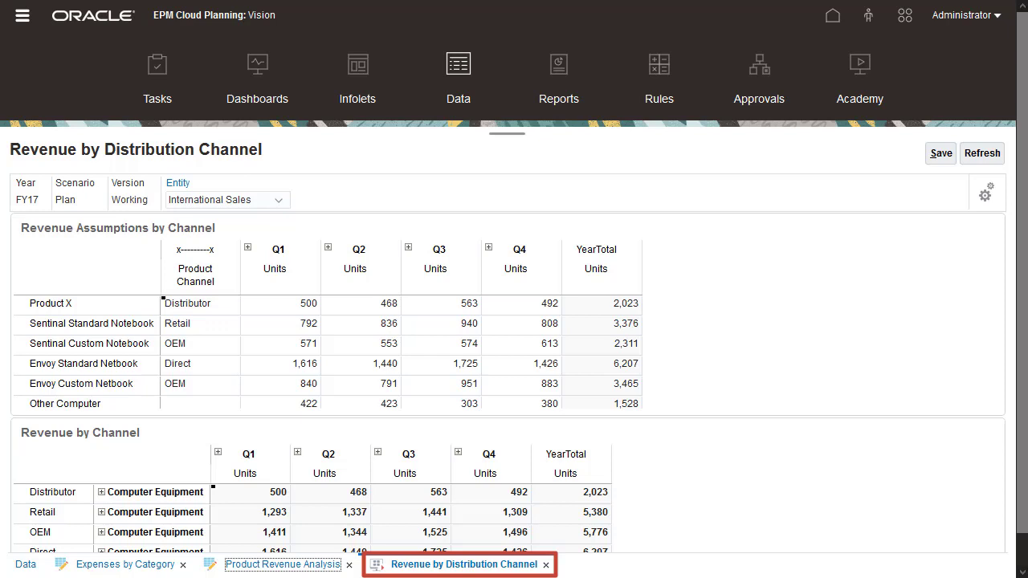
pyautogui.click(32, 567)
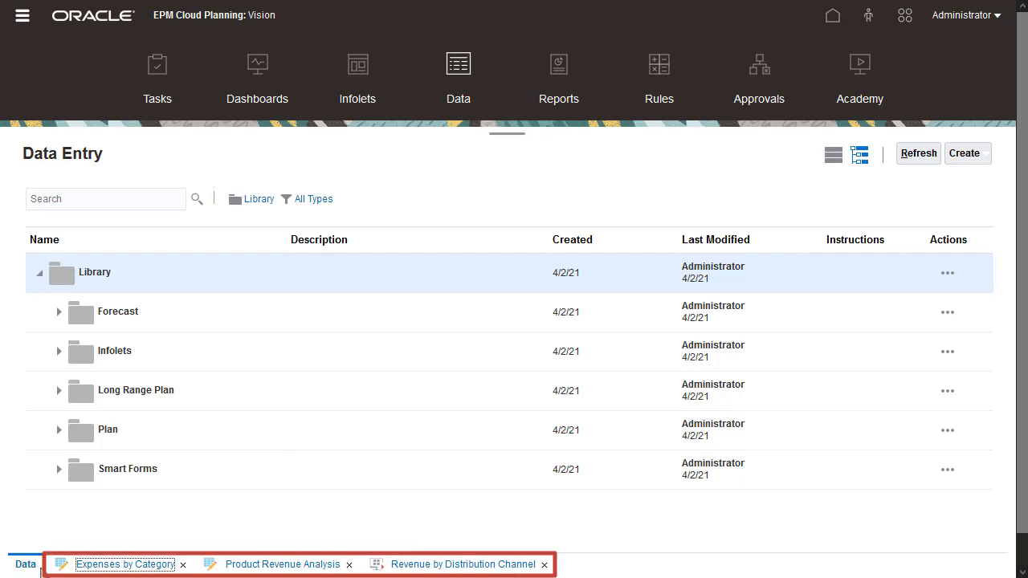
pyautogui.click(278, 567)
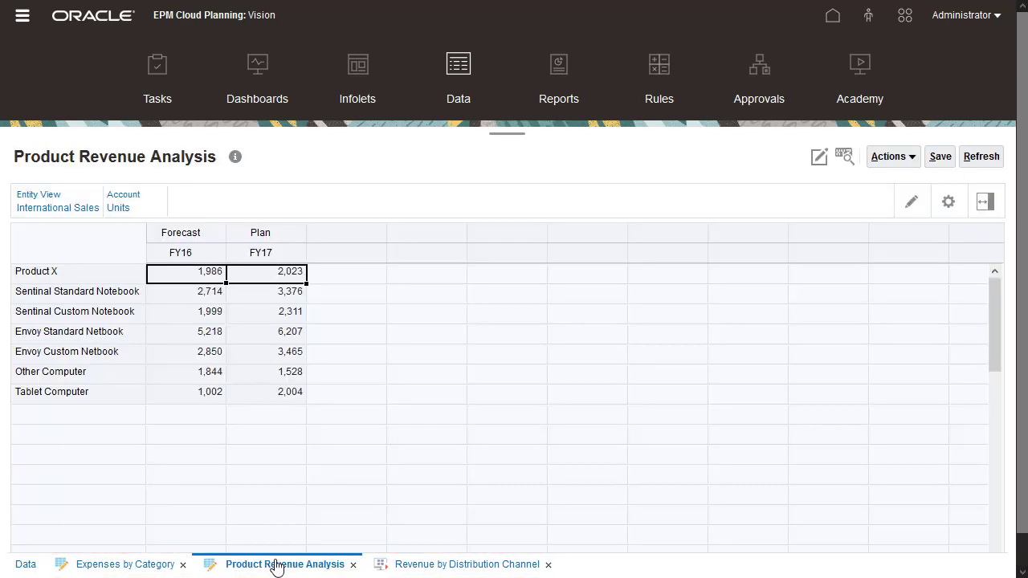
pyautogui.click(430, 567)
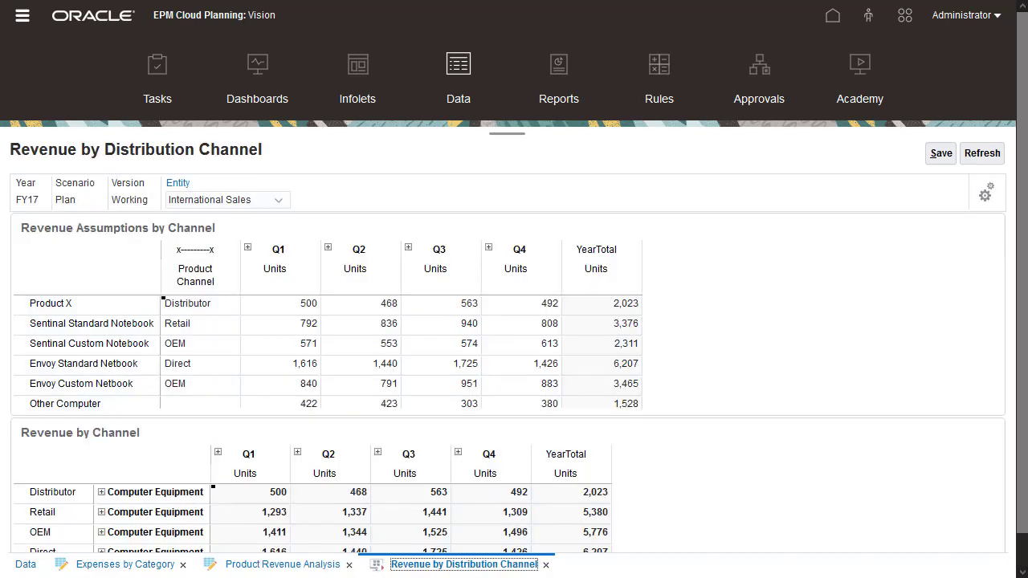
# Enter 550 for Product X's Q4 units and save the grid.
pyautogui.click(523, 304)
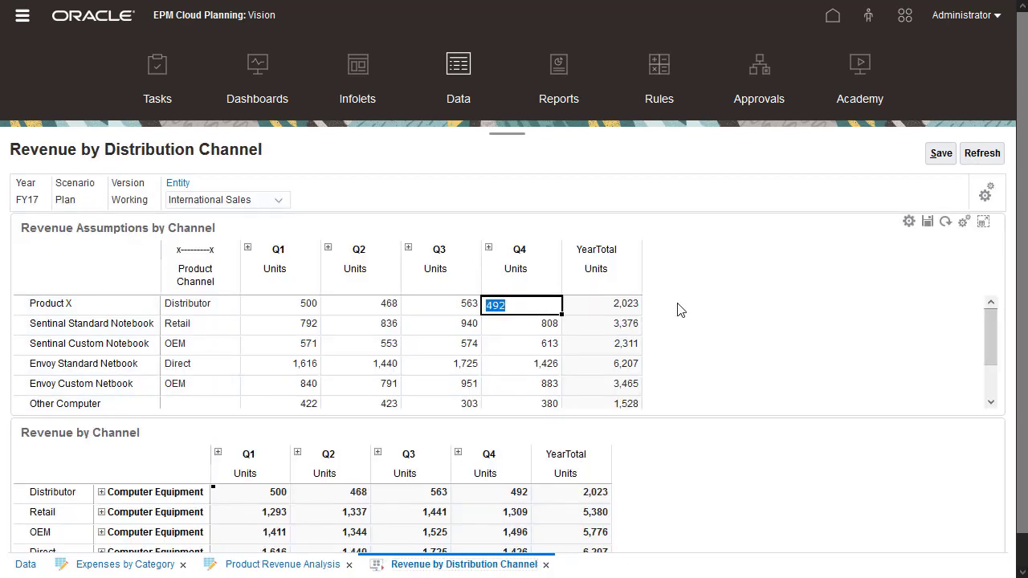
pyautogui.write('550')
pyautogui.press('Return')
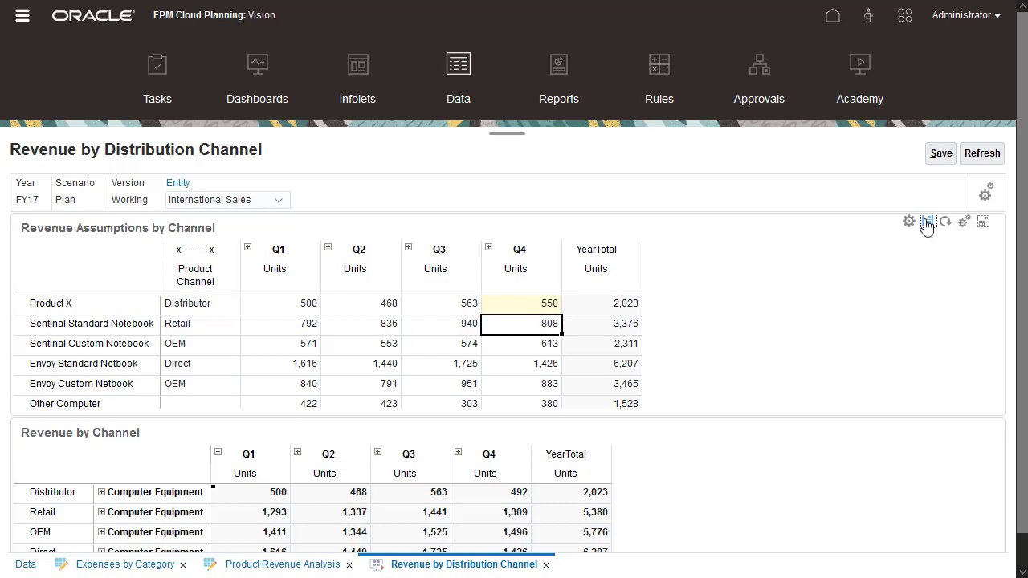
pyautogui.click(927, 221)
pyautogui.click(585, 192)
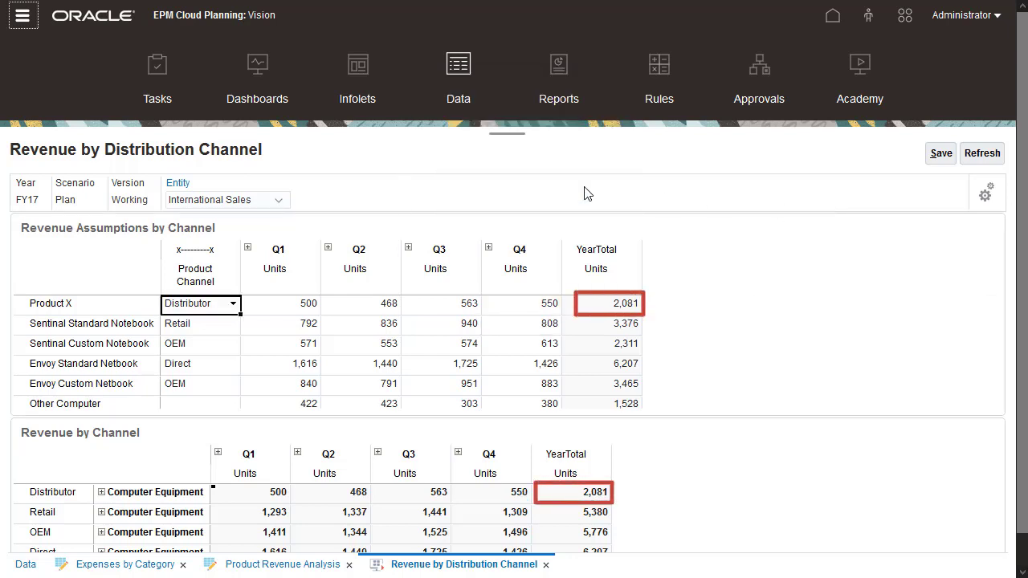
pyautogui.click(283, 565)
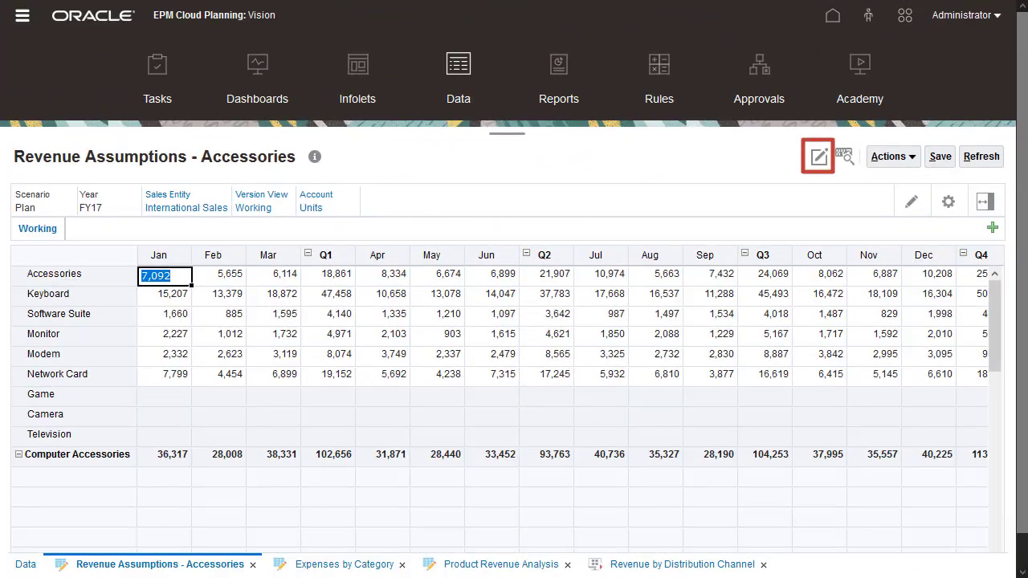
# Change the column definition from IDescendants(YearTotal) to IDescendants(Q1) and save the form.
pyautogui.click(820, 156)
pyautogui.click(100, 180)
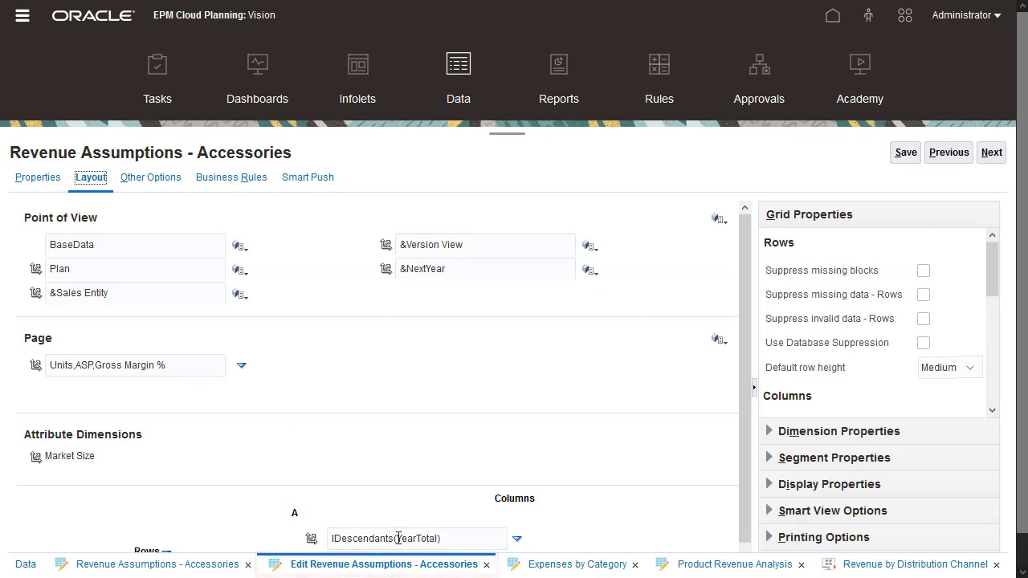
pyautogui.moveTo(396, 538); pyautogui.dragTo(439, 538)
pyautogui.write('Q1')
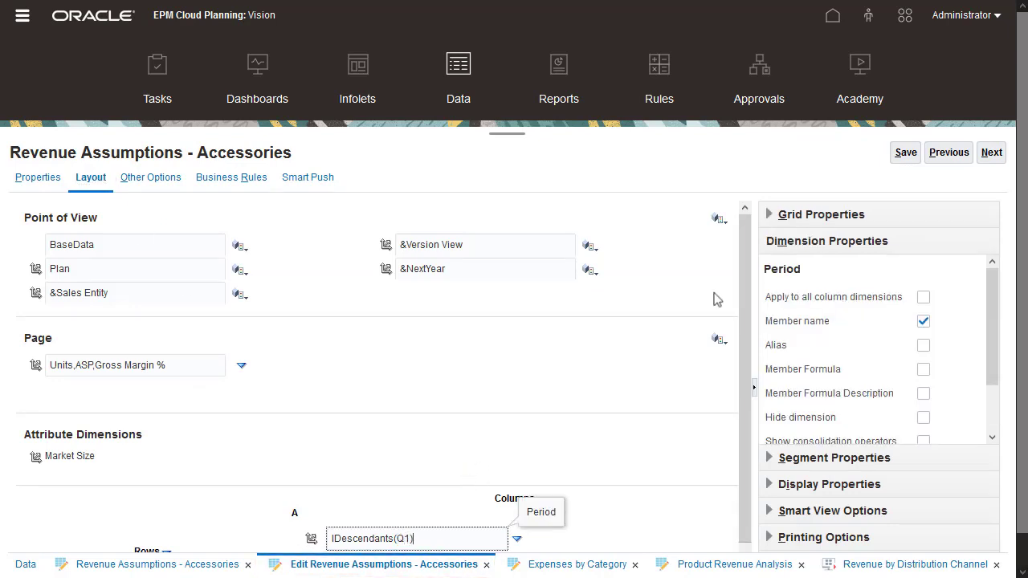
pyautogui.click(903, 155)
pyautogui.click(556, 313)
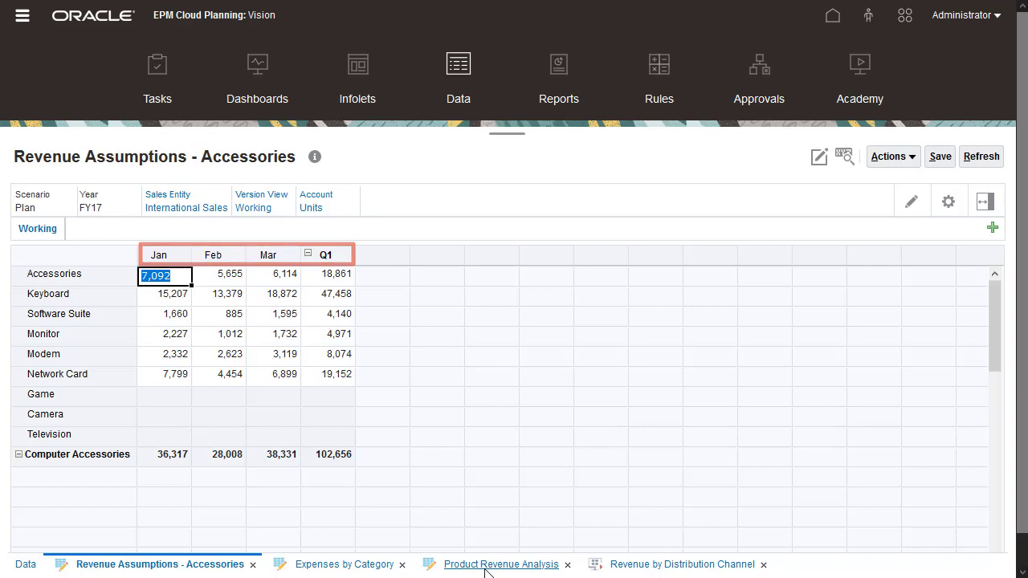
# Analyze Product X's Q1 cell ad hoc, pivoting Entity to rows and Product X to the POV.
pyautogui.click(634, 565)
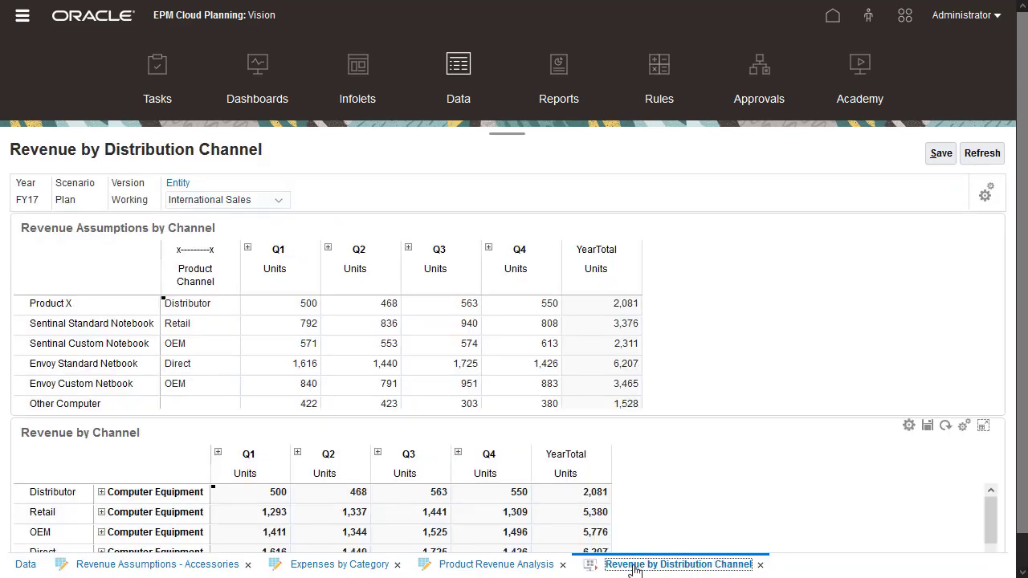
pyautogui.click(289, 305)
pyautogui.rightClick(290, 305)
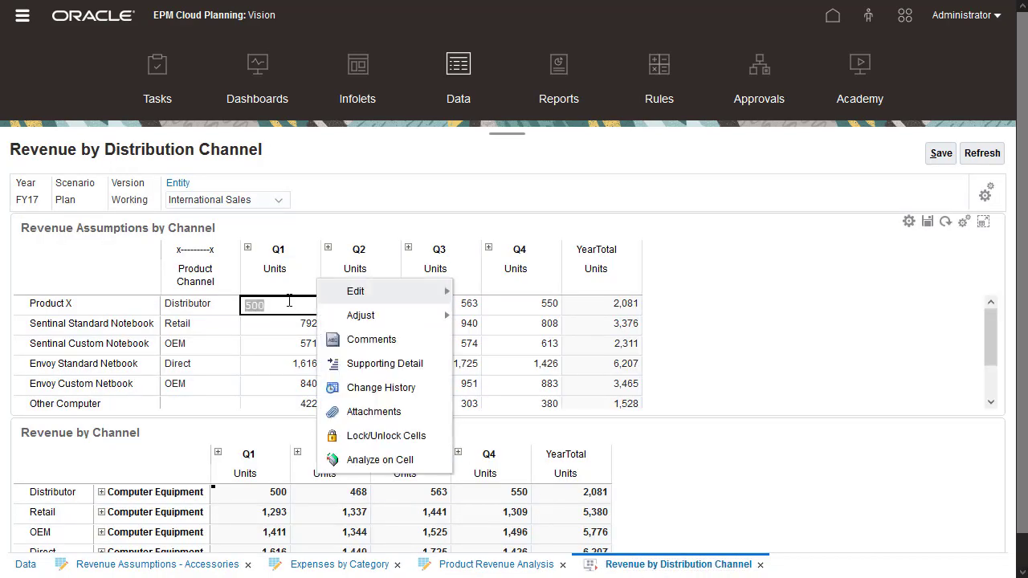
pyautogui.click(380, 460)
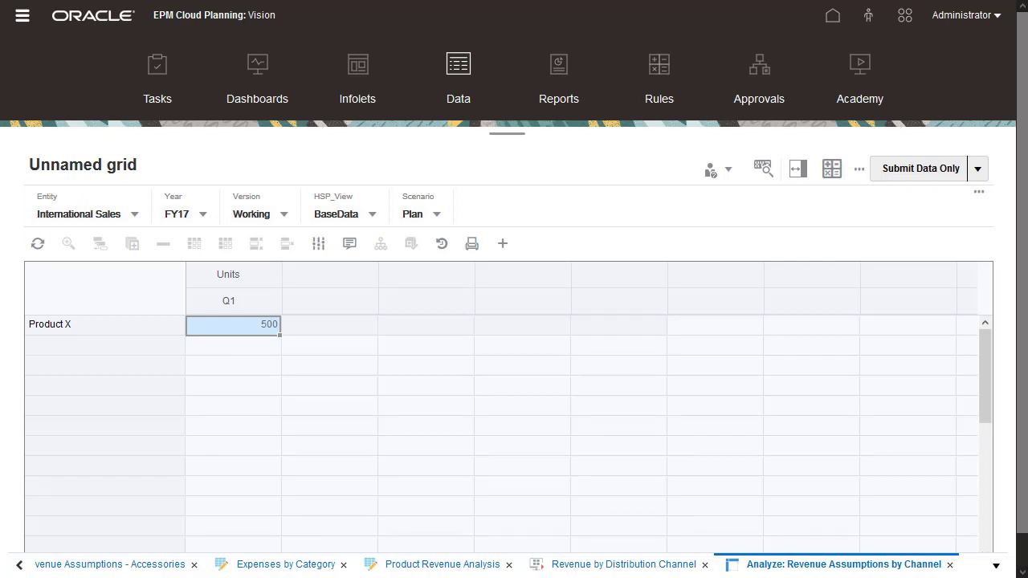
pyautogui.moveTo(79, 214); pyautogui.dragTo(88, 323)
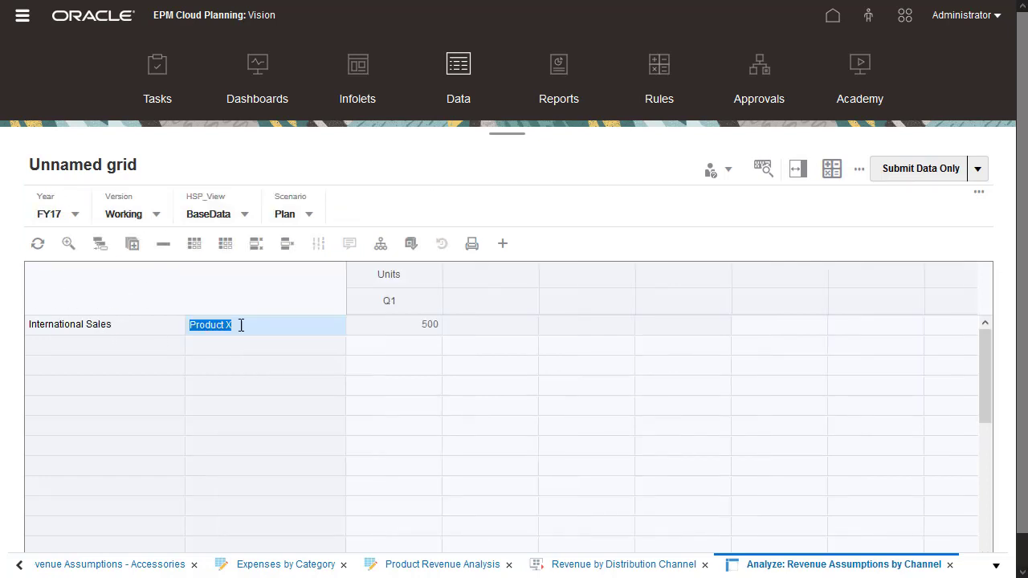
pyautogui.rightClick(241, 326)
pyautogui.click(241, 330)
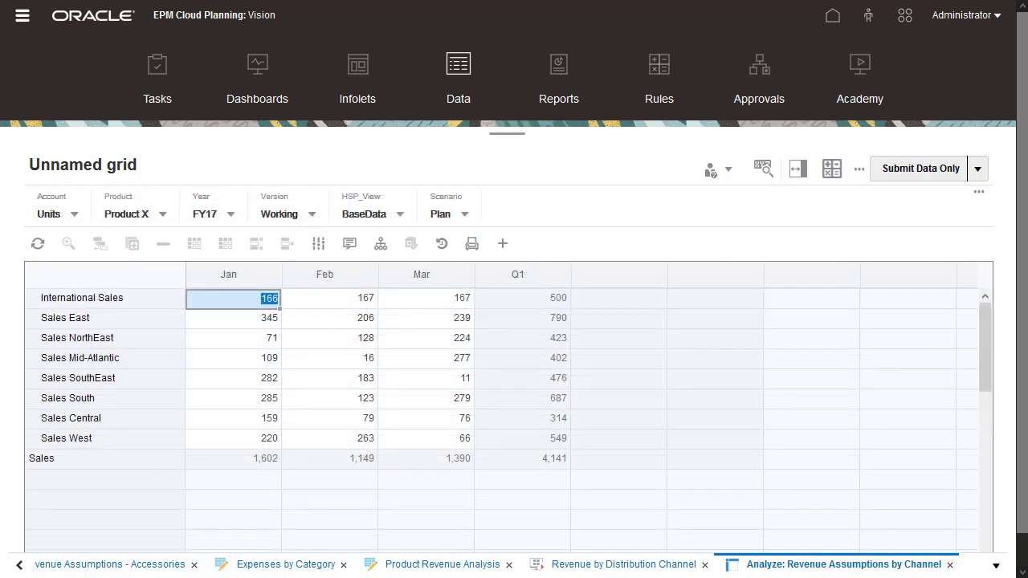
# Save the grid definition as 'Product Unit Sales' in the Library/Plan folder.
pyautogui.click(977, 168)
pyautogui.click(874, 281)
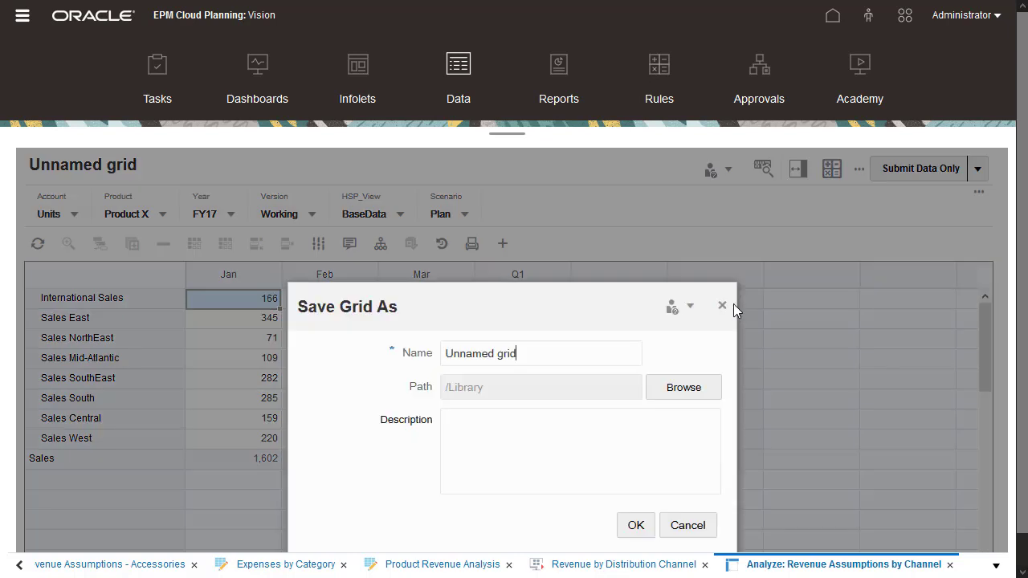
pyautogui.click(684, 387)
pyautogui.click(308, 351)
pyautogui.doubleClick(367, 372)
pyautogui.moveTo(503, 356); pyautogui.dragTo(356, 385)
pyautogui.write('Product Unit Sales')
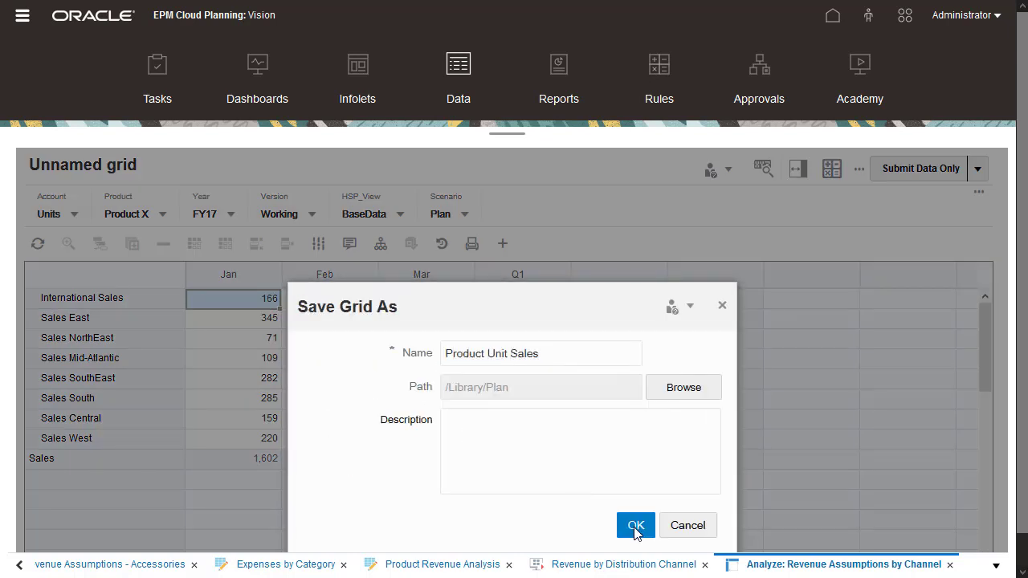
pyautogui.click(636, 527)
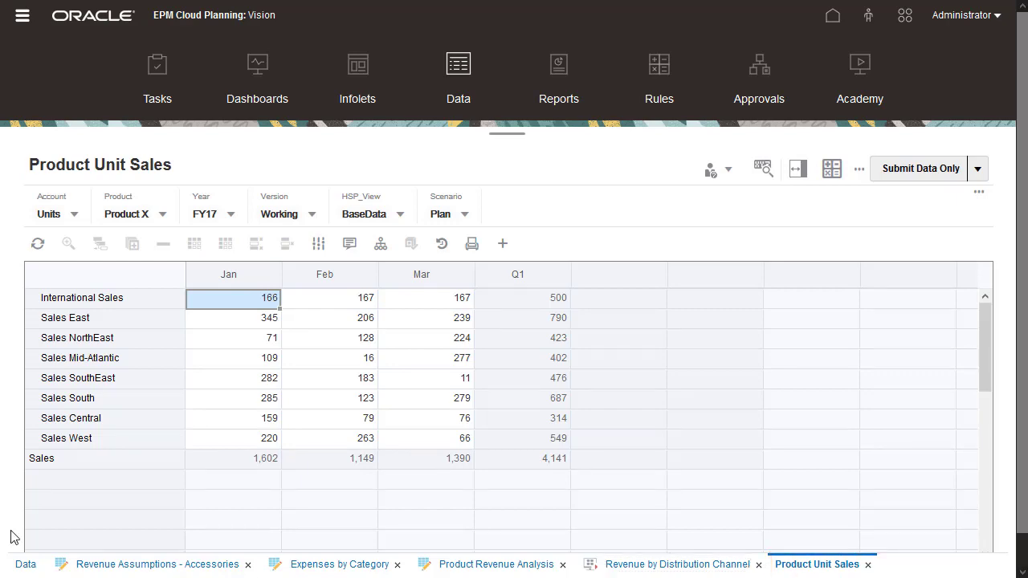
# Change Sales East's default alias to 'Sales East Region' in the entity outline.
pyautogui.click(26, 565)
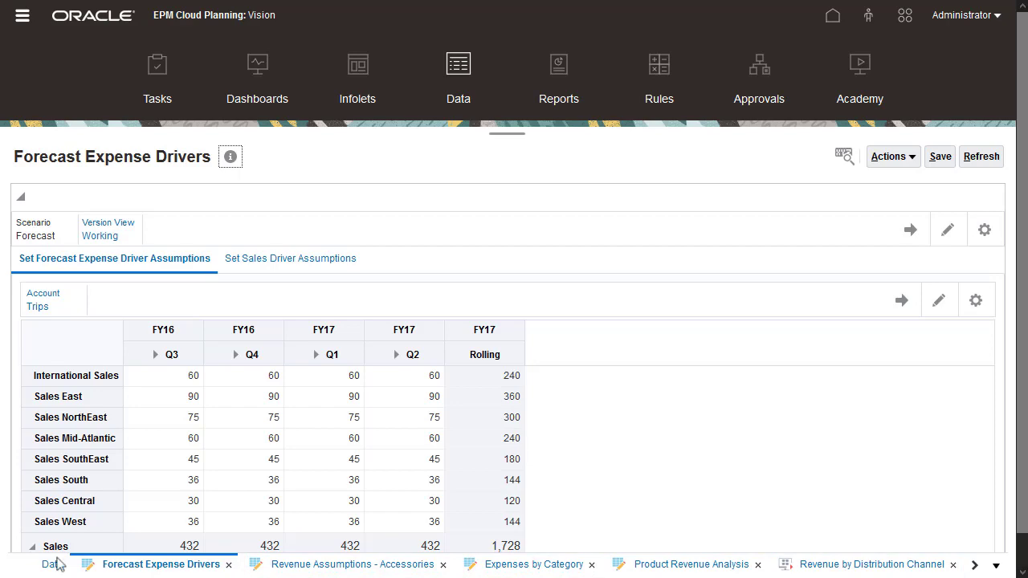
pyautogui.rightClick(90, 396)
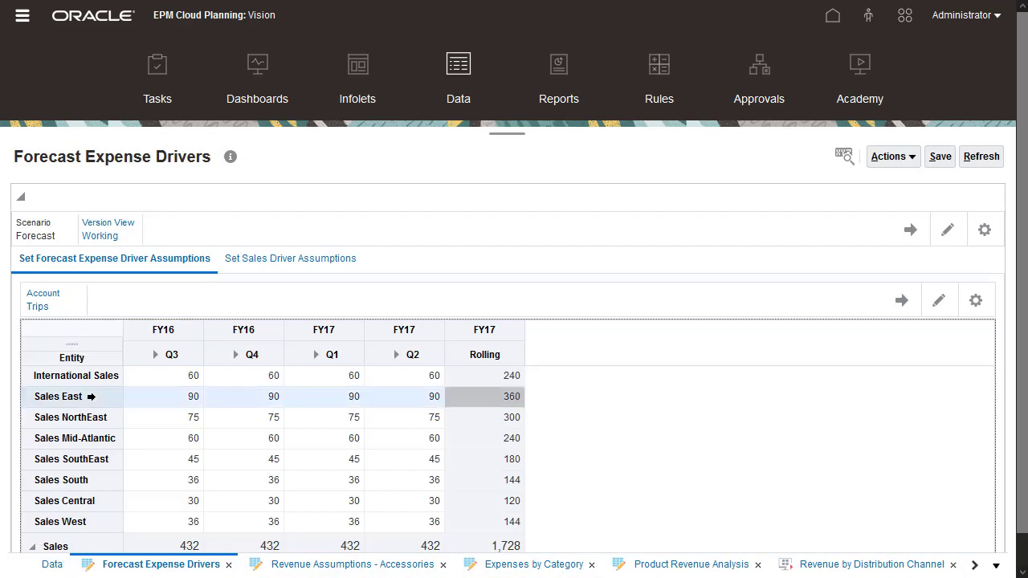
pyautogui.click(160, 379)
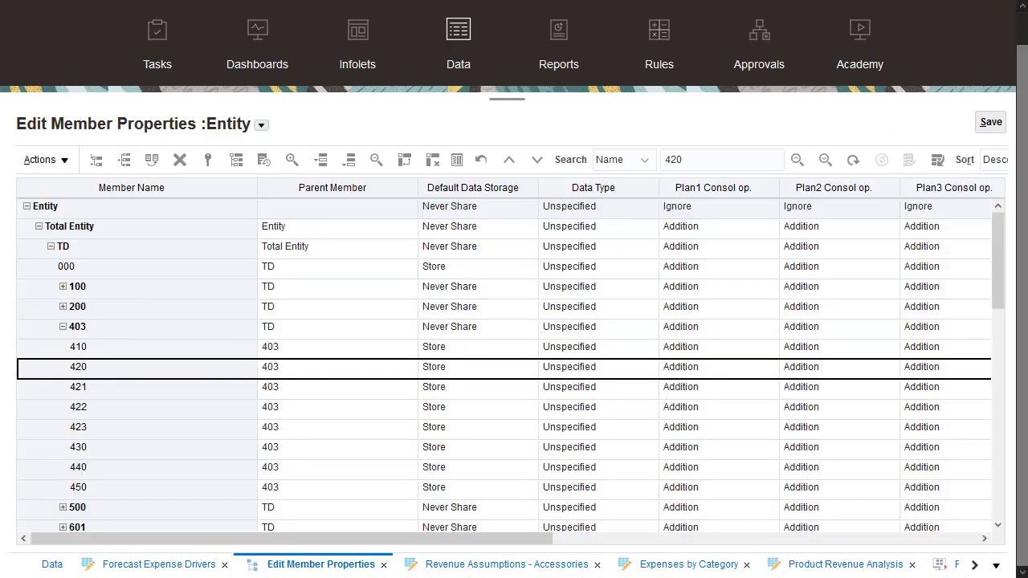
pyautogui.moveTo(495, 538); pyautogui.dragTo(919, 539)
pyautogui.click(814, 367)
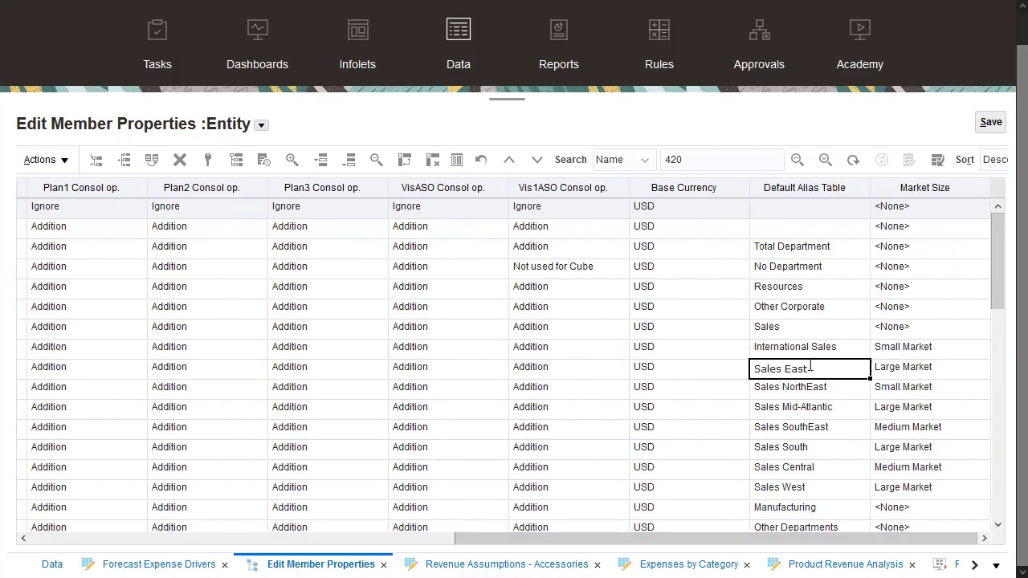
pyautogui.write(' Region')
pyautogui.press('Return')
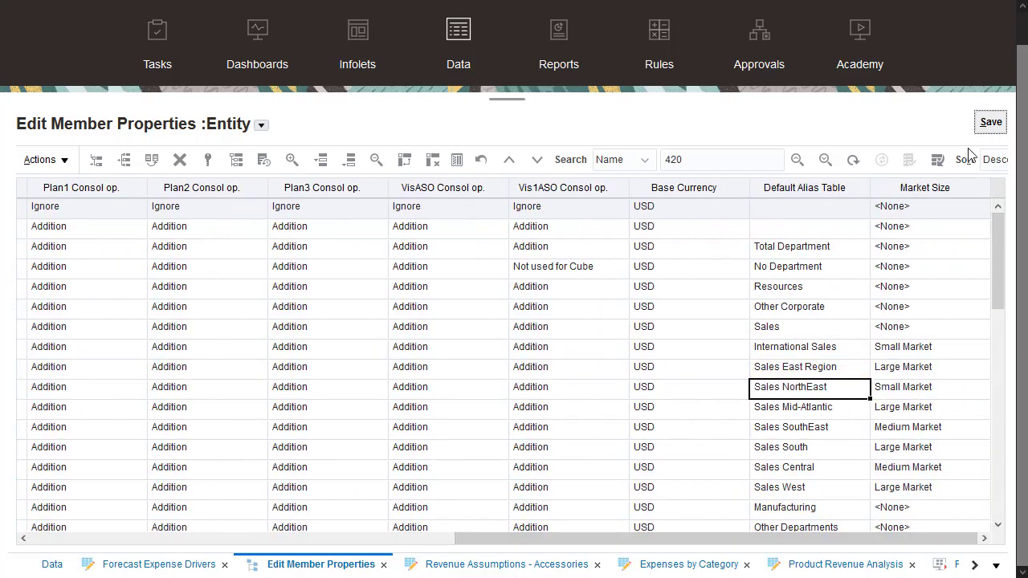
# Refresh the database, then go back to the Forecast Expense Drivers form.
pyautogui.click(937, 161)
pyautogui.click(804, 179)
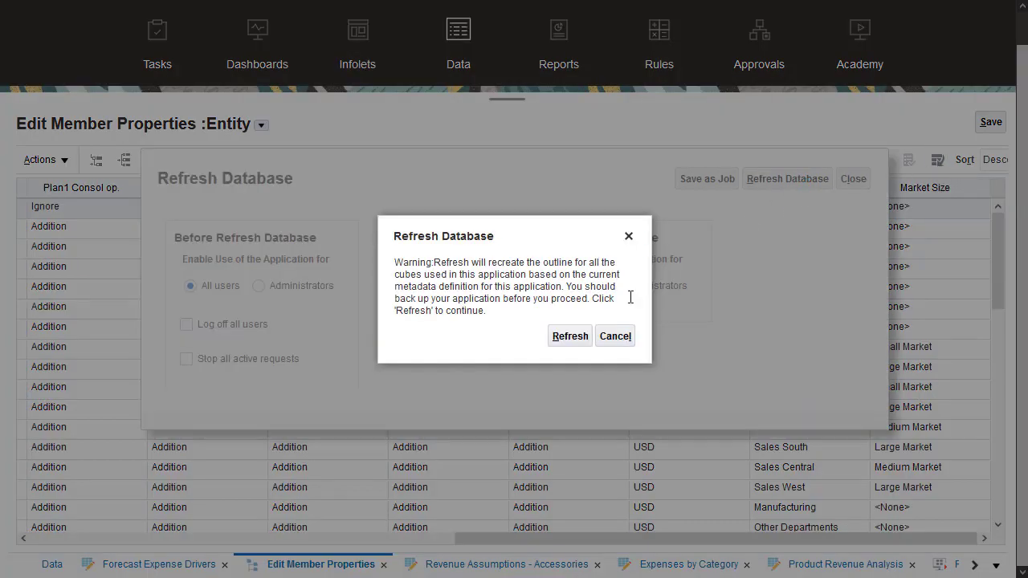
pyautogui.click(574, 342)
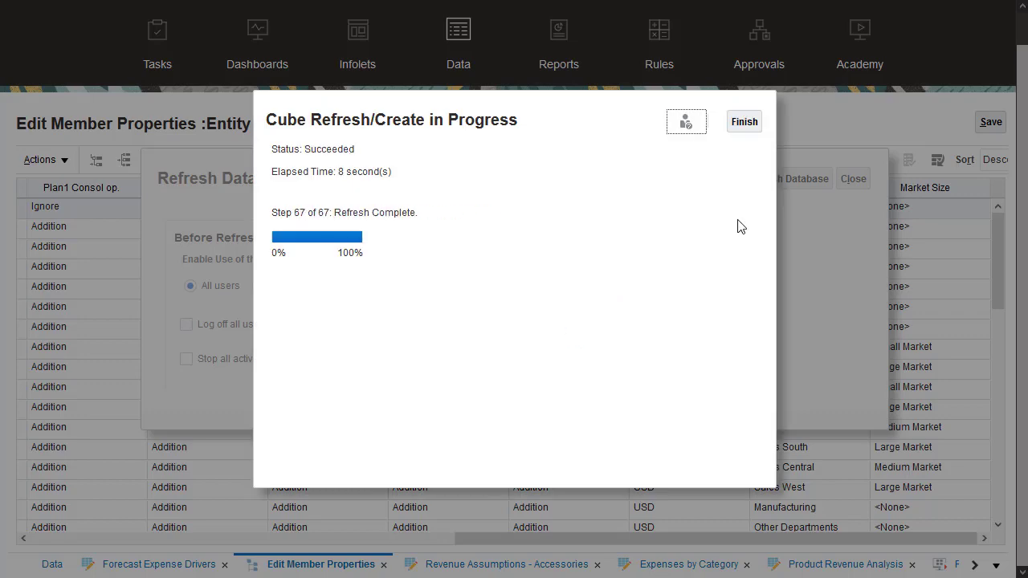
pyautogui.click(733, 124)
pyautogui.click(853, 179)
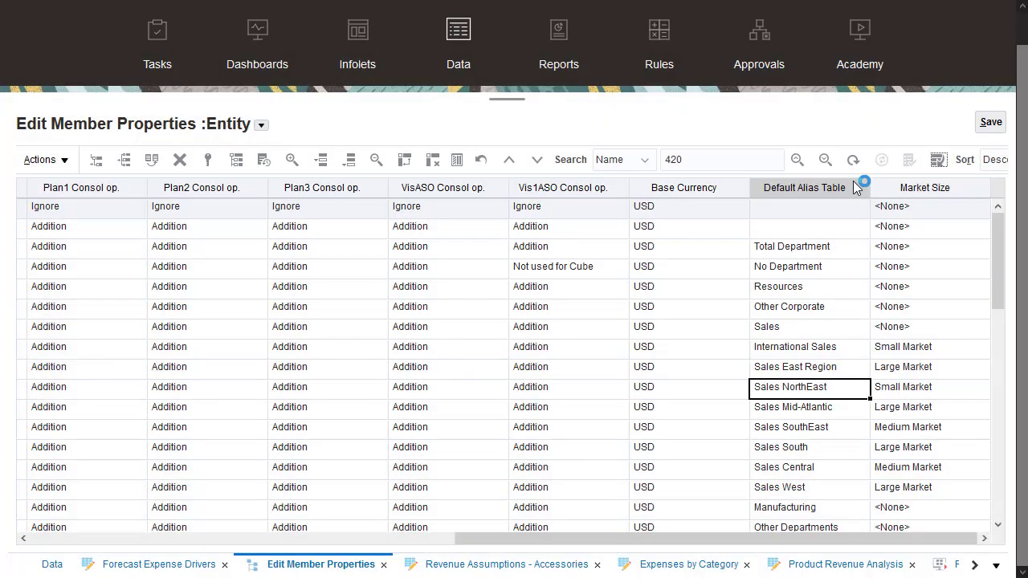
pyautogui.click(165, 565)
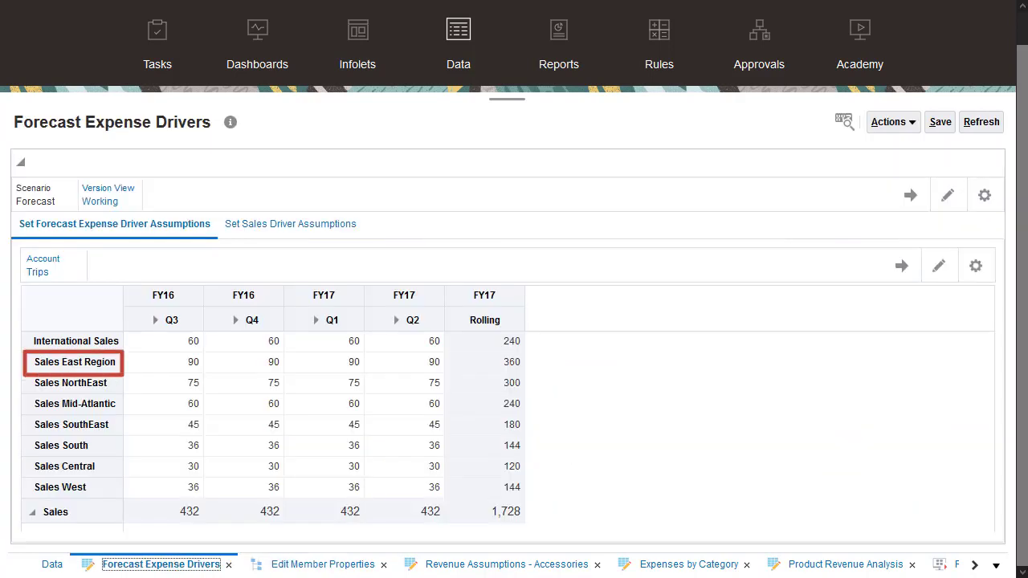
# View the Accessories Revenue Plan dashboard, then close Edit Member Properties and all other tabs.
pyautogui.click(265, 64)
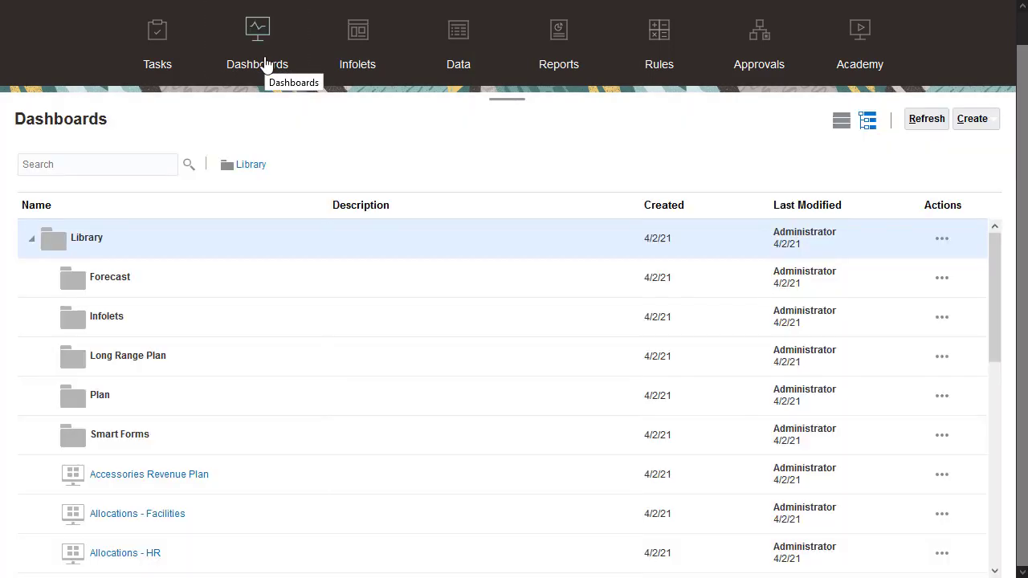
pyautogui.click(152, 476)
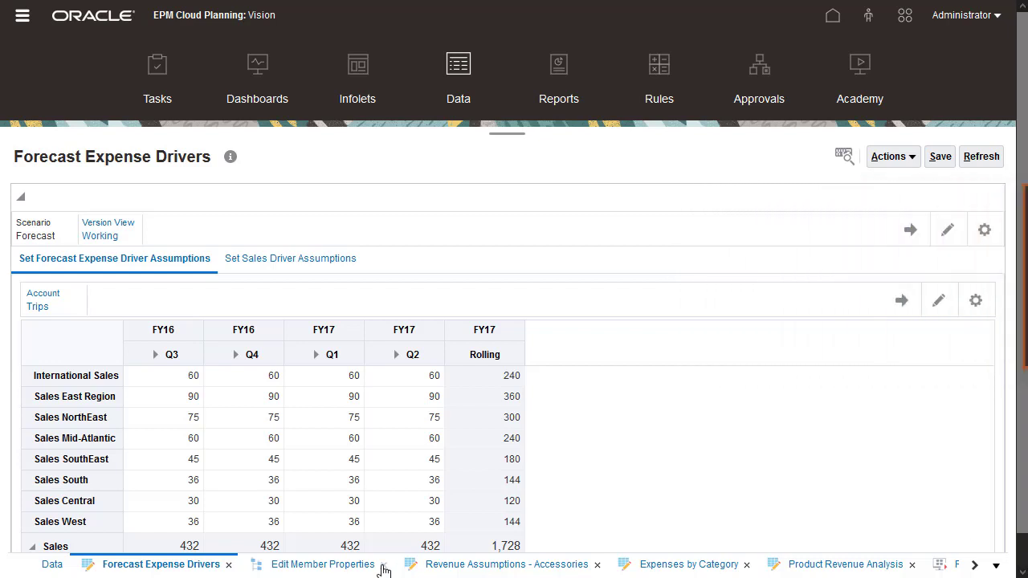
pyautogui.click(383, 566)
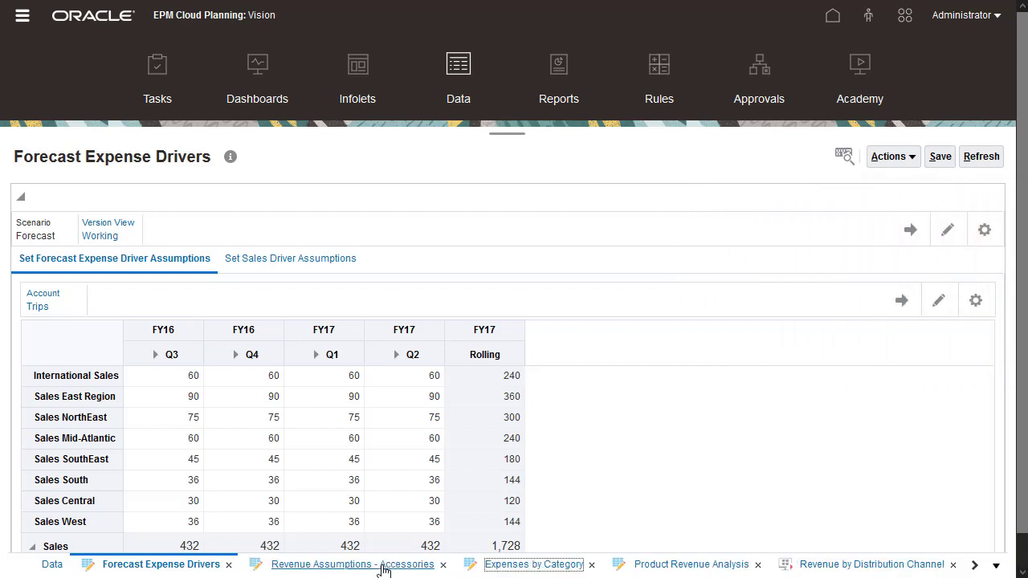
pyautogui.rightClick(201, 564)
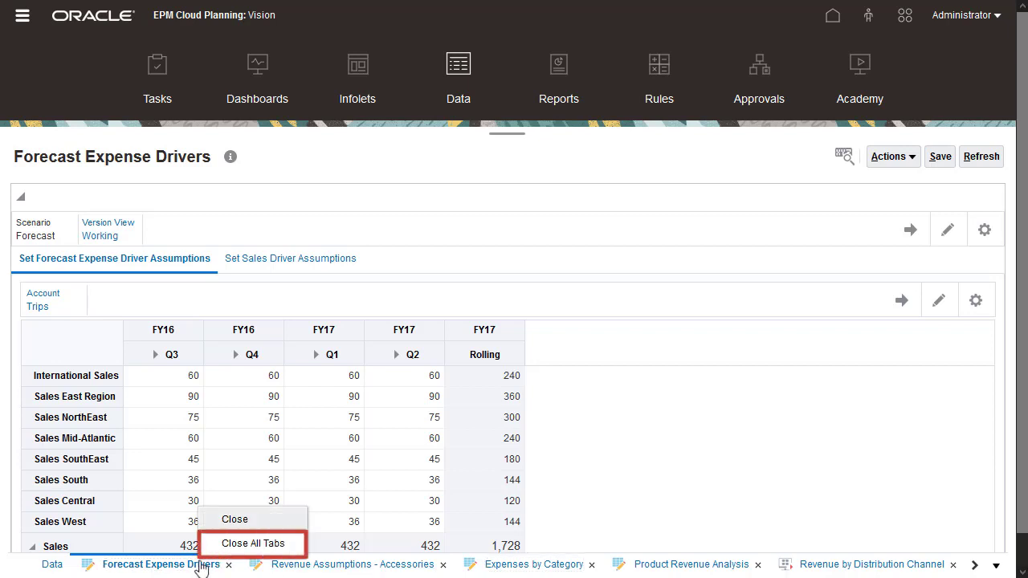
pyautogui.click(279, 548)
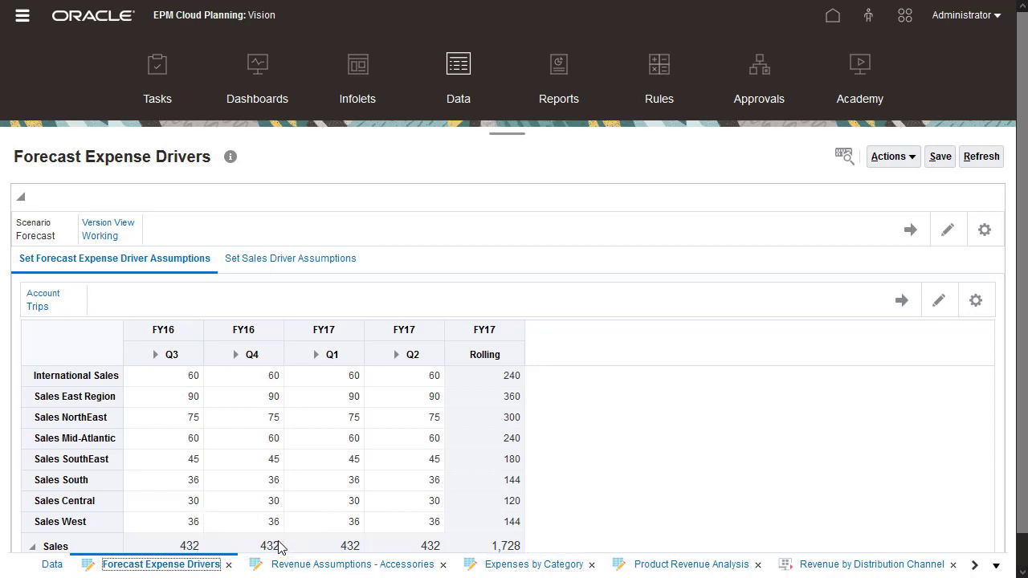
# From Home, open Financial Plan > Revenue to show Product X's Revenue Assumptions and Gross Margin chart.
pyautogui.click(833, 15)
pyautogui.click(858, 285)
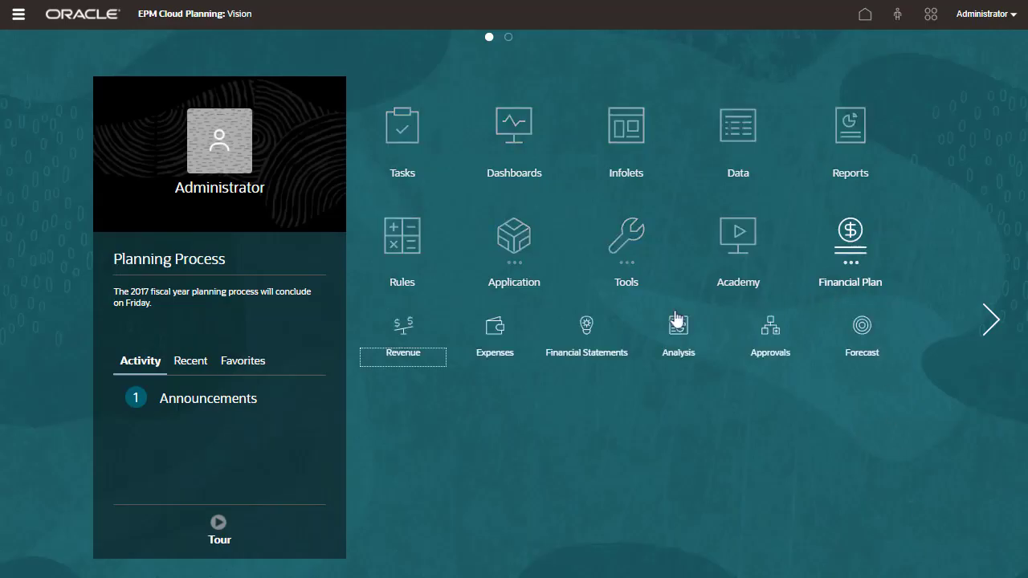
pyautogui.click(411, 358)
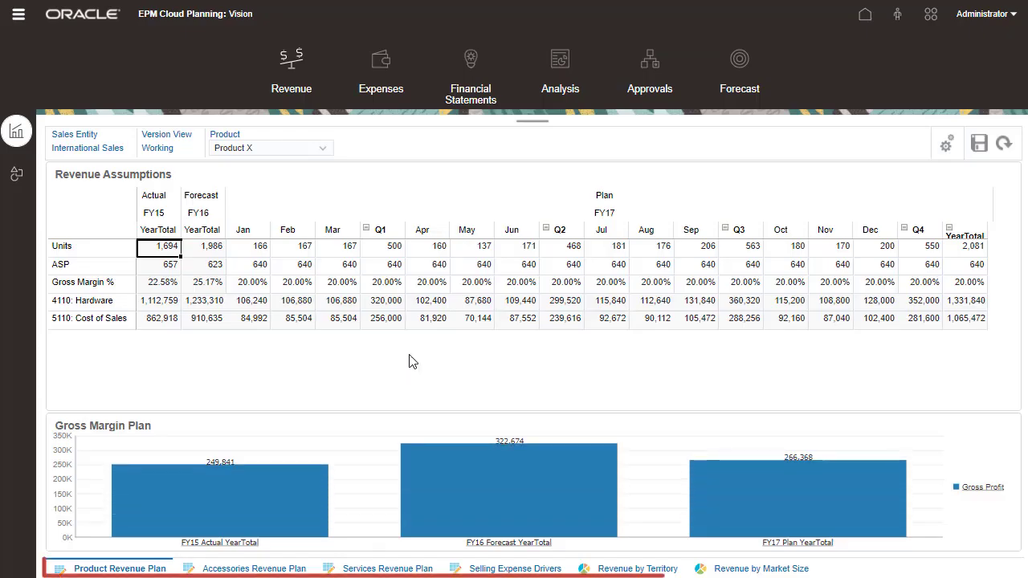